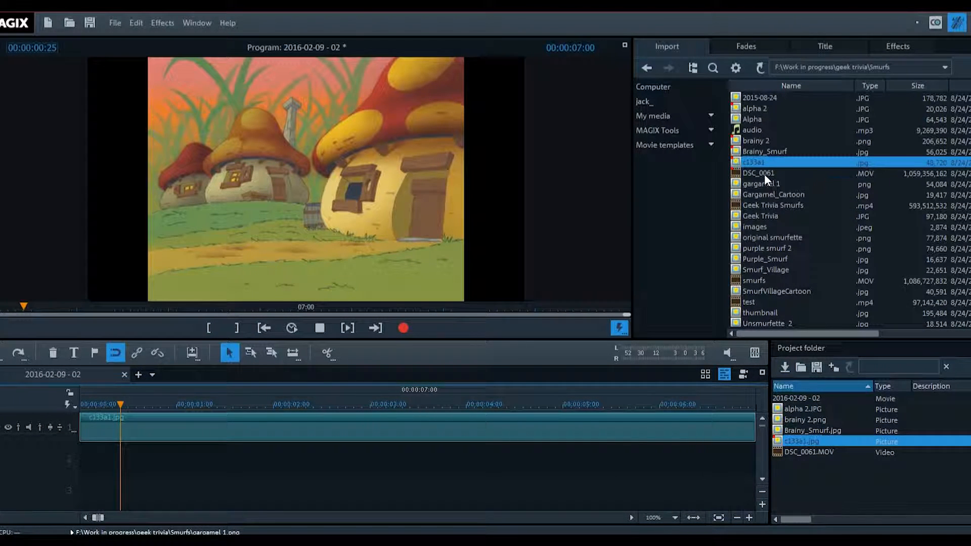
# Add DSC_0061.MOV at the start of track 4 without adjusting the movie settings, and fit the timeline to the complete movie length.
pyautogui.moveTo(764, 174); pyautogui.dragTo(99, 511)
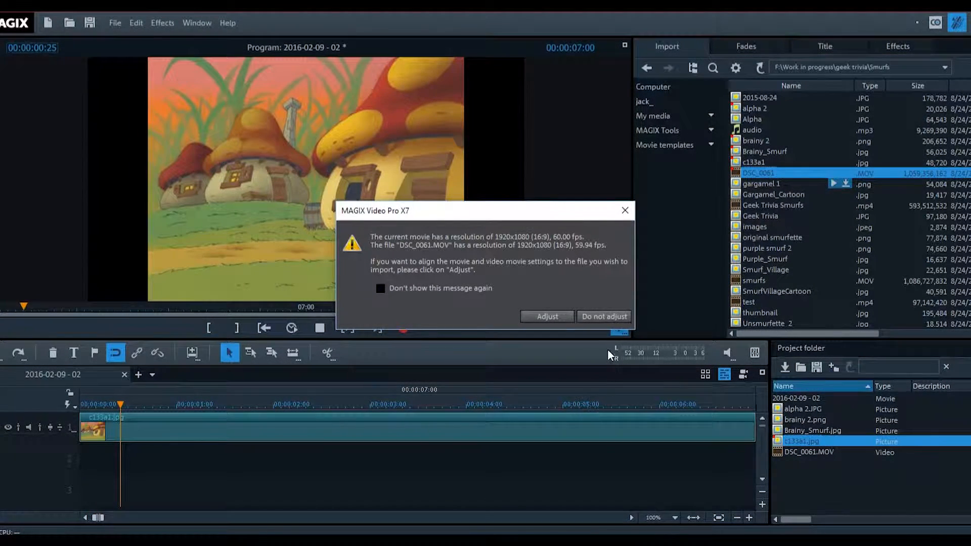
pyautogui.click(605, 316)
pyautogui.click(651, 516)
pyautogui.click(651, 506)
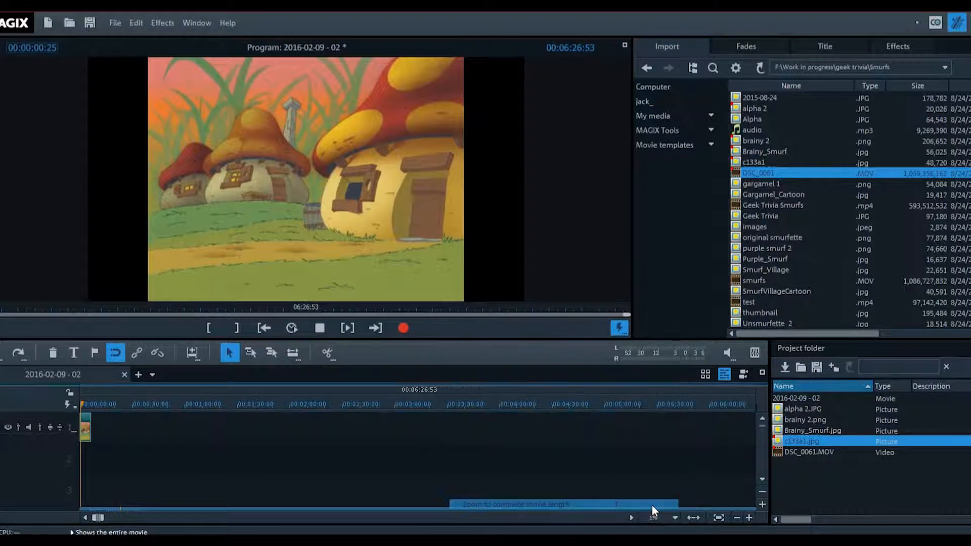
# Set the display duration of the c133a1.jpg photo on track 1 to 6:26:53.
pyautogui.click(88, 427)
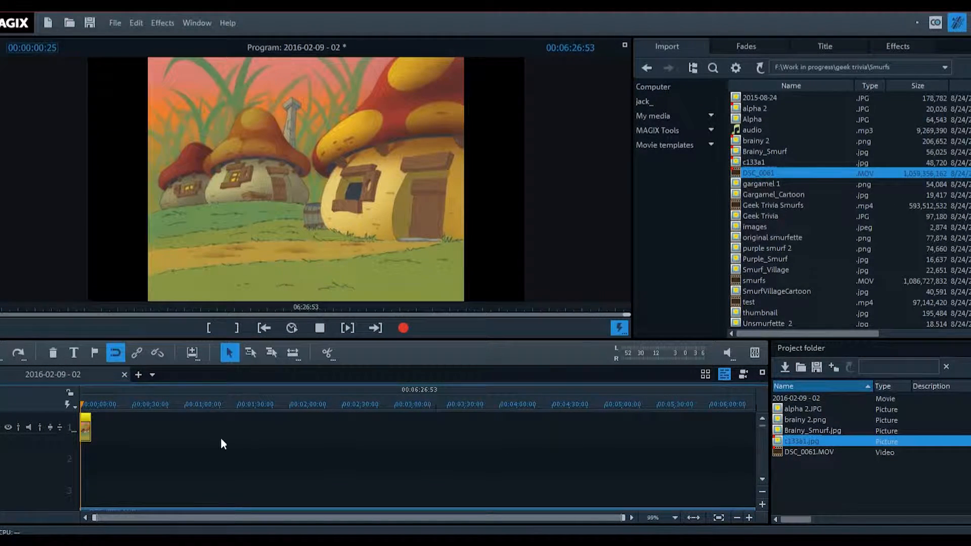
pyautogui.rightClick(88, 428)
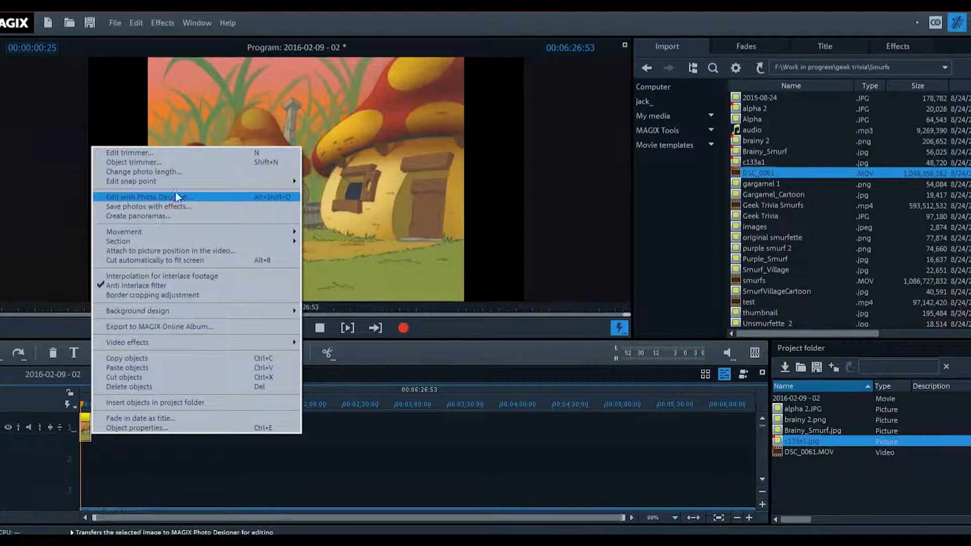
pyautogui.click(184, 173)
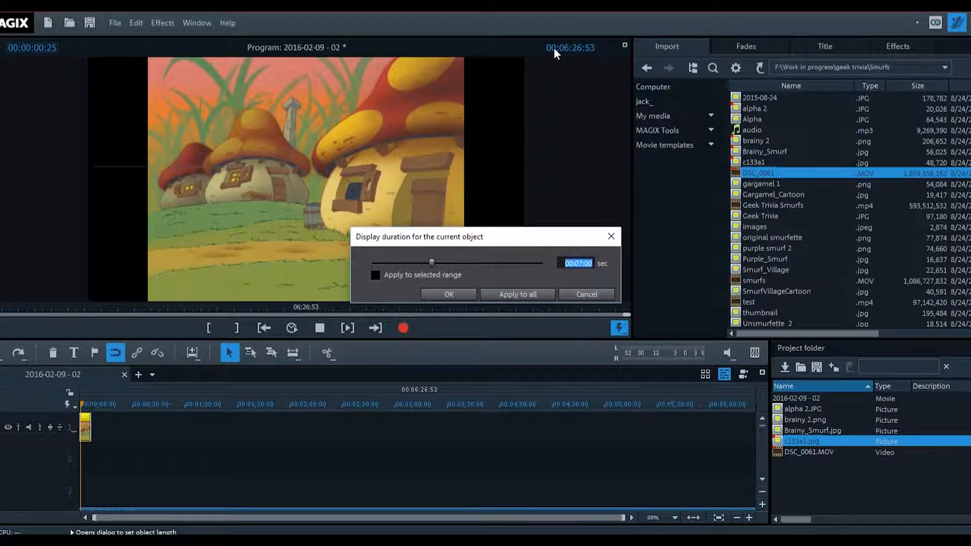
pyautogui.write('6:26:53')
pyautogui.press('Tab')
pyautogui.press('Return')
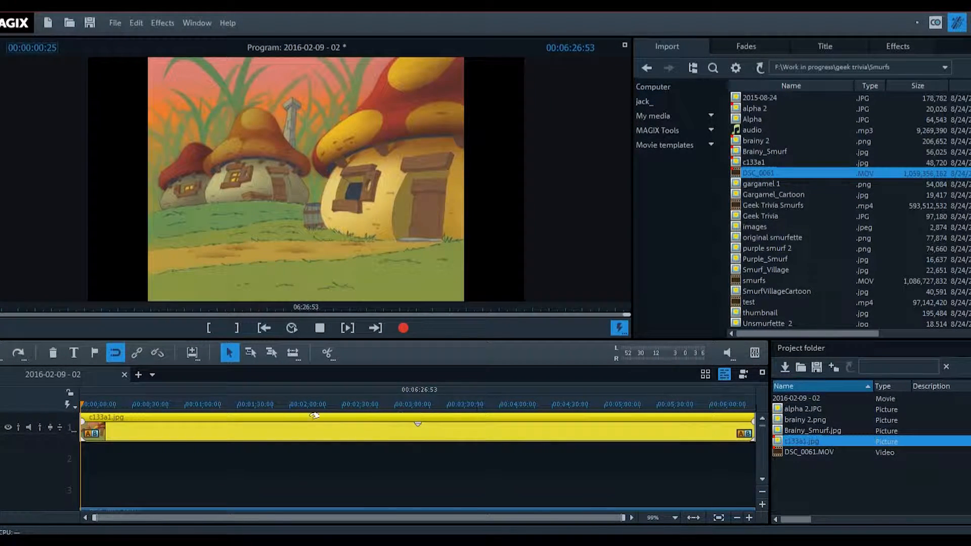
# Return the playhead to the start of the movie and switch off the image of track 4.
pyautogui.moveTo(190, 407); pyautogui.dragTo(81, 405)
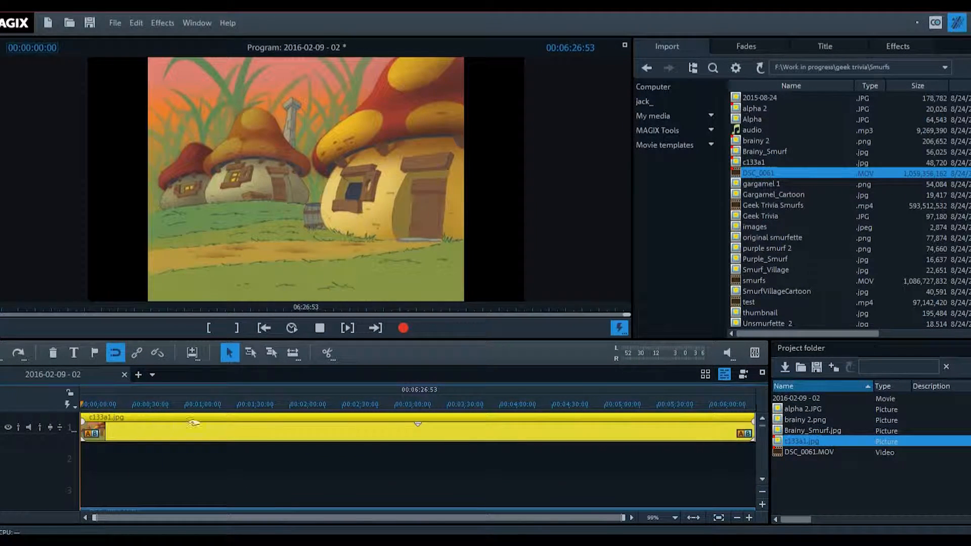
pyautogui.click(762, 479)
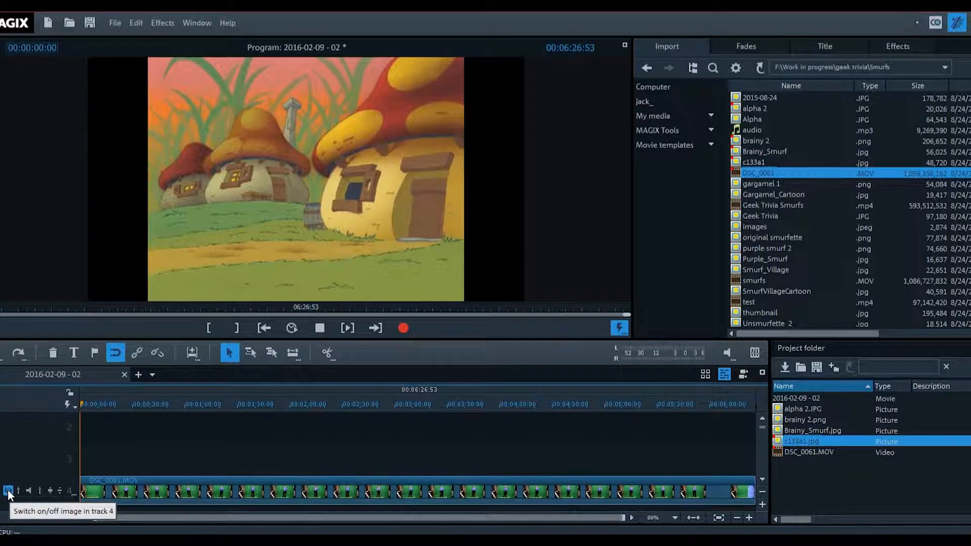
pyautogui.click(762, 418)
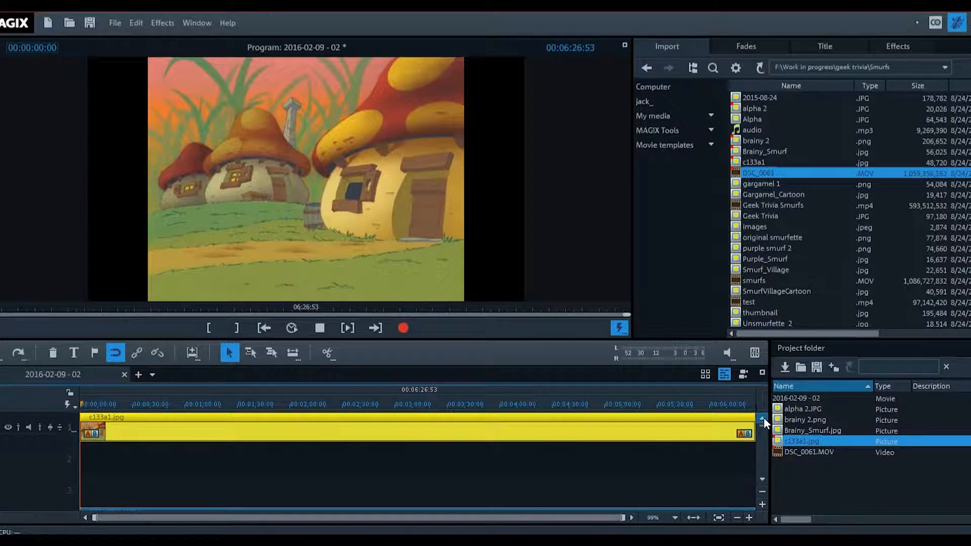
# Scale c133a1.jpg proportionally to 1920 pixels wide and position it at left 0, top about -381.
pyautogui.click(892, 50)
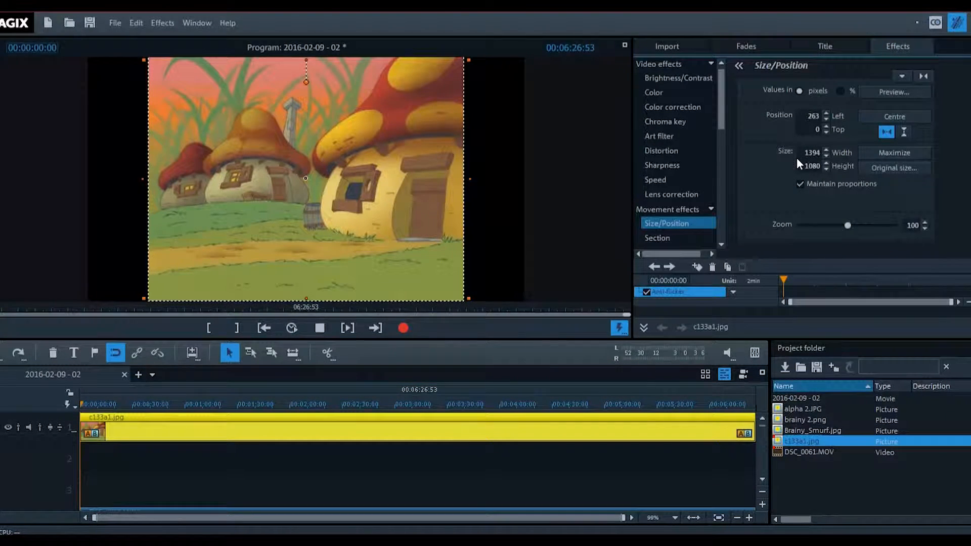
pyautogui.doubleClick(809, 153)
pyautogui.write('1926')
pyautogui.press('BackSpace')
pyautogui.write('0')
pyautogui.press('Return')
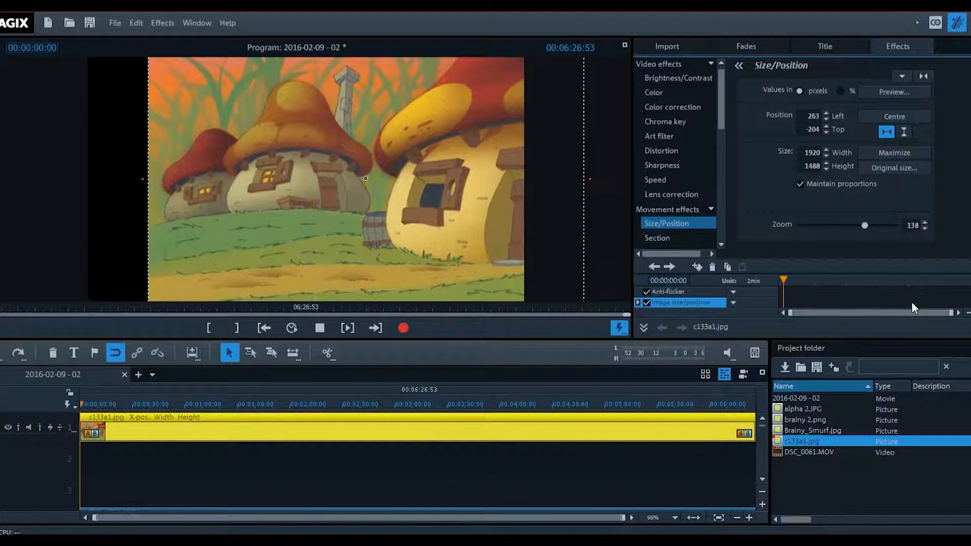
pyautogui.click(901, 116)
pyautogui.moveTo(423, 260); pyautogui.dragTo(422, 220)
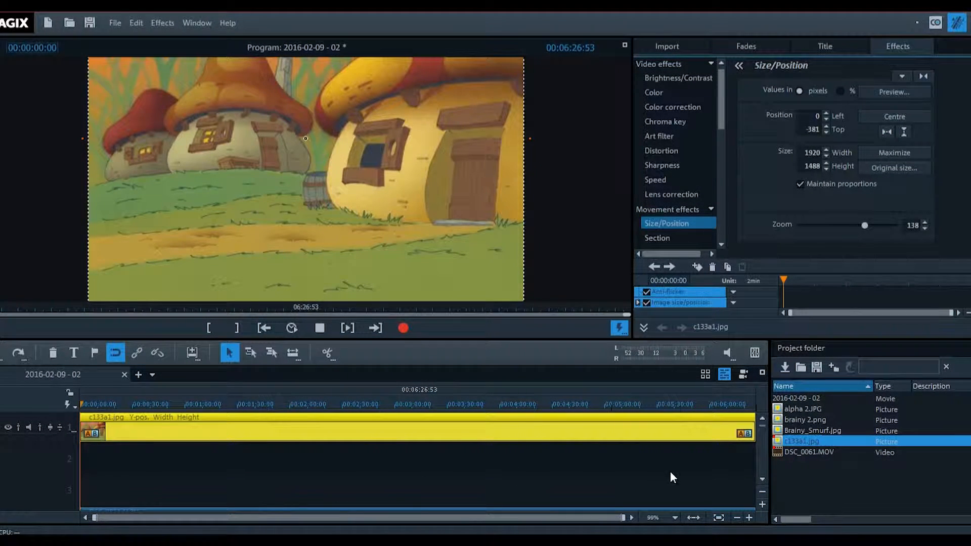
# Switch the image of track 4 back on and place the playhead at about 00:01:19:54.
pyautogui.click(762, 479)
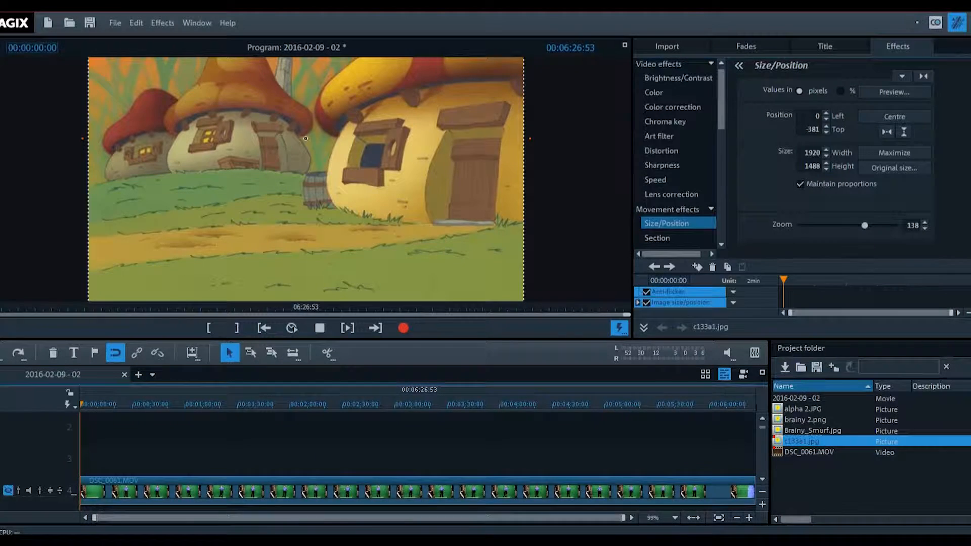
pyautogui.click(8, 491)
pyautogui.click(218, 404)
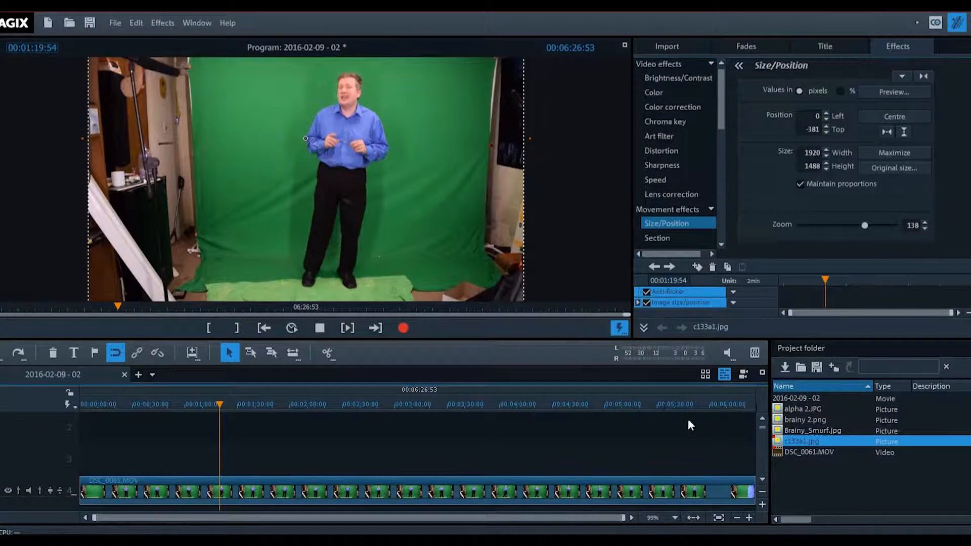
# Set the Section effect of the DSC_0061.MOV clip to free proportions.
pyautogui.click(762, 419)
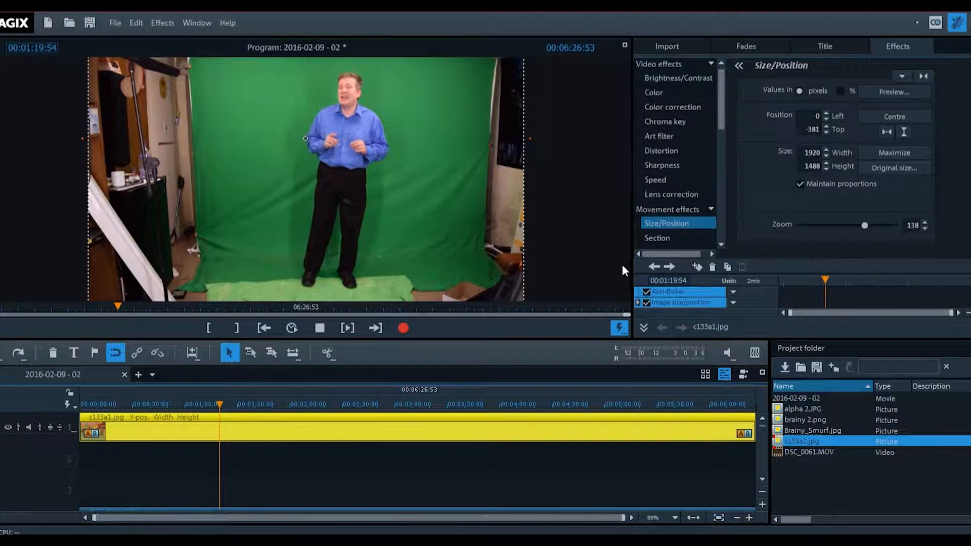
pyautogui.click(763, 479)
pyautogui.click(728, 491)
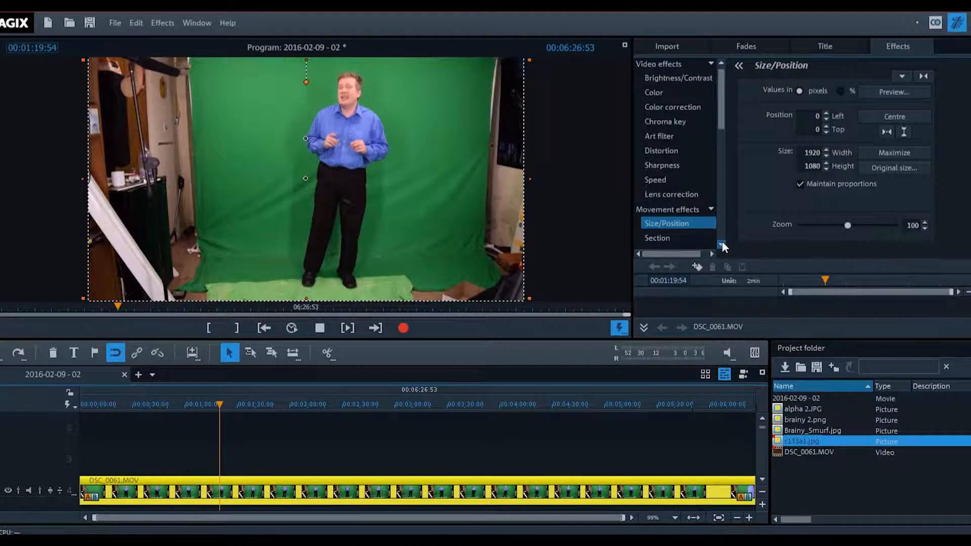
pyautogui.scroll(-4, 721, 127)
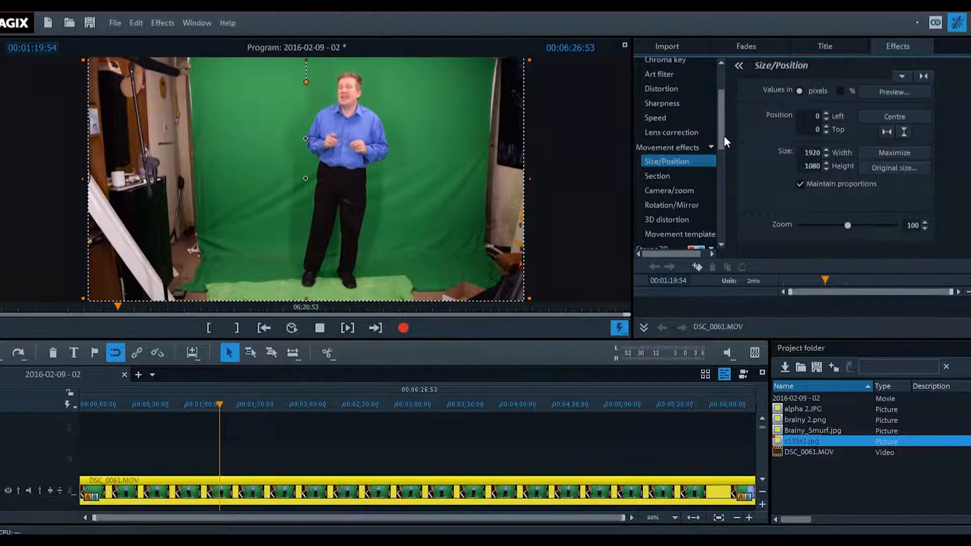
pyautogui.click(696, 175)
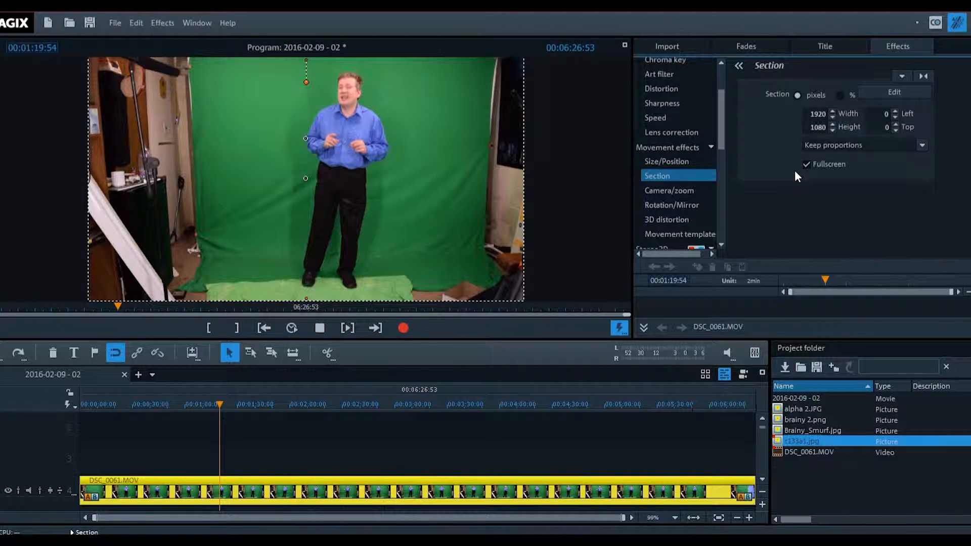
pyautogui.click(878, 143)
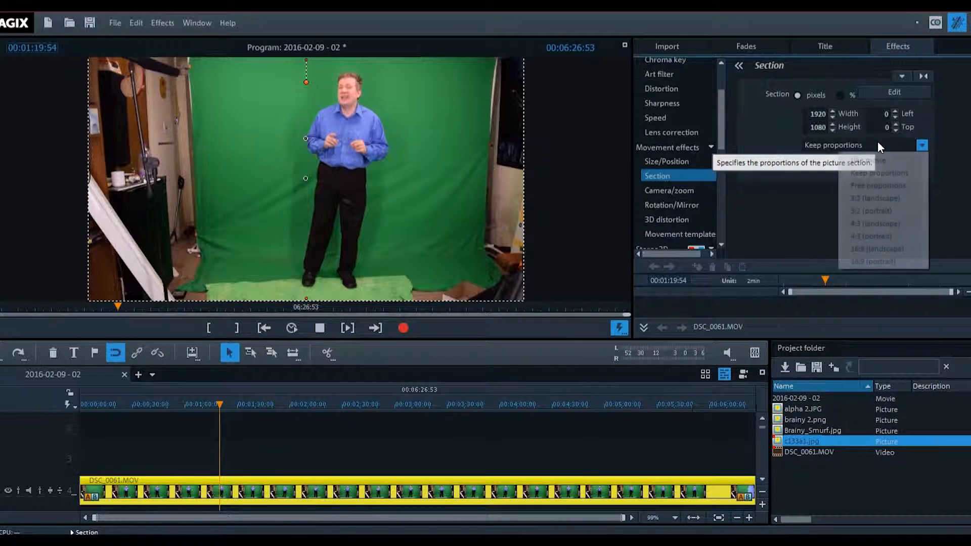
pyautogui.click(888, 185)
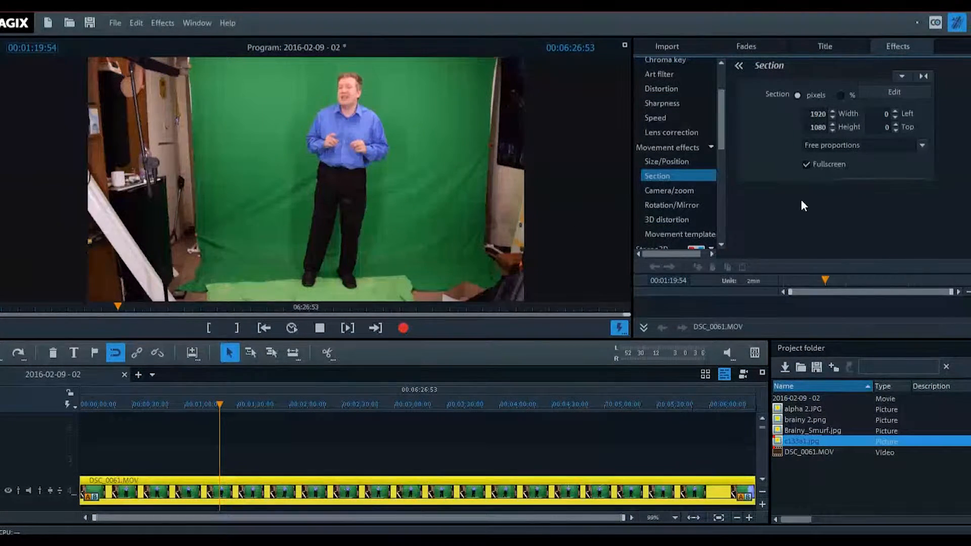
# Crop both sides of the video to a section about 891 pixels wide, starting about 531 pixels from its left edge.
pyautogui.click(913, 95)
pyautogui.moveTo(529, 177); pyautogui.dragTo(409, 192)
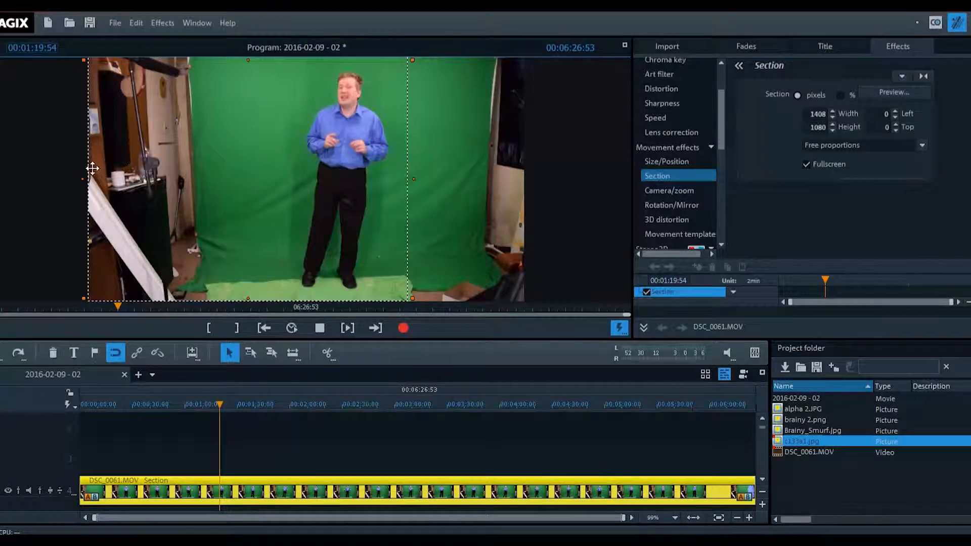
pyautogui.moveTo(84, 179); pyautogui.dragTo(209, 187)
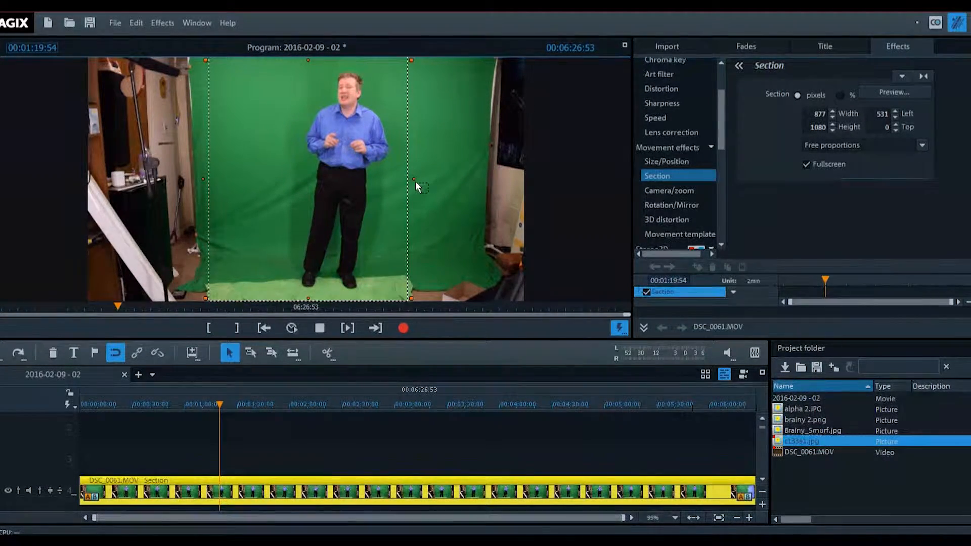
pyautogui.moveTo(414, 180); pyautogui.dragTo(417, 180)
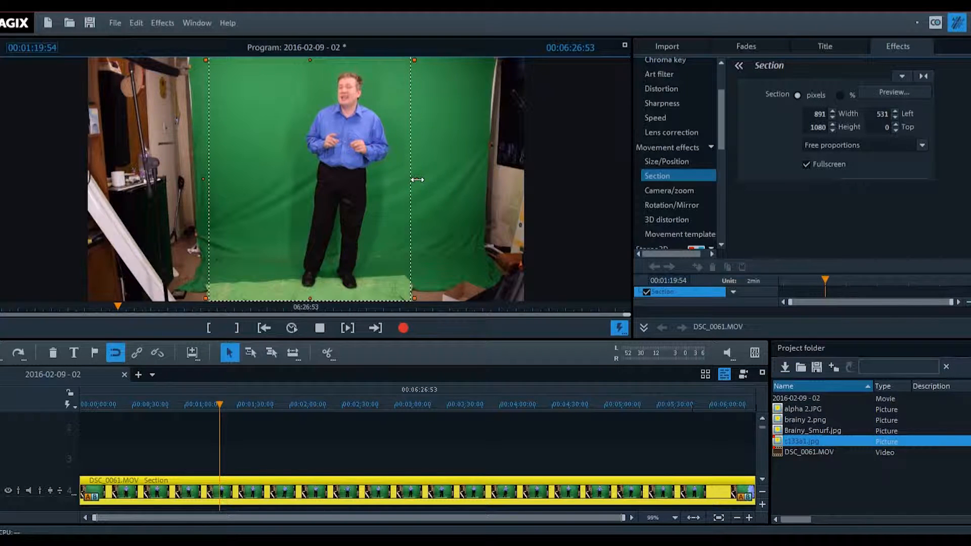
pyautogui.click(902, 91)
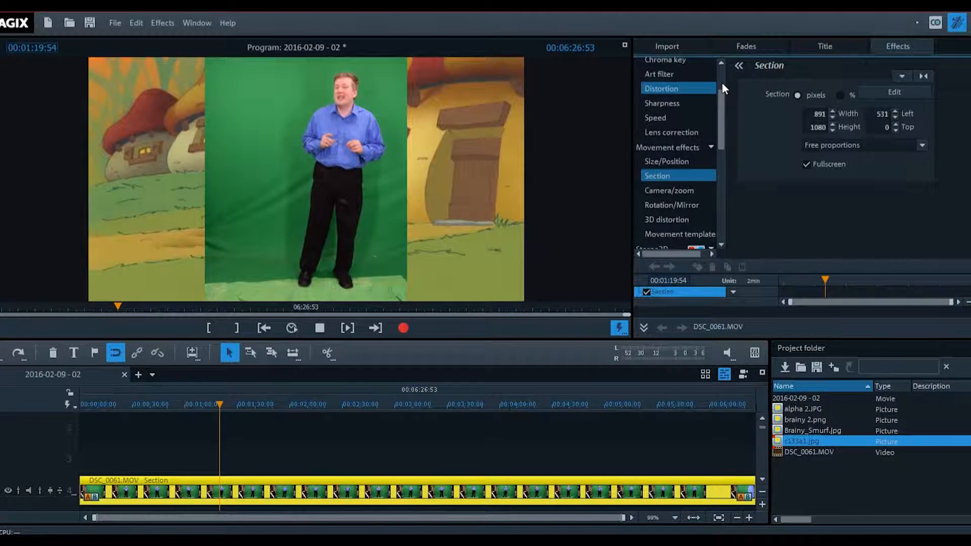
# Key out the green screen in DSC_0061.MOV with Chroma key, lowering the threshold and slightly raising the fading range, and check another frame.
pyautogui.scroll(3, 718, 84)
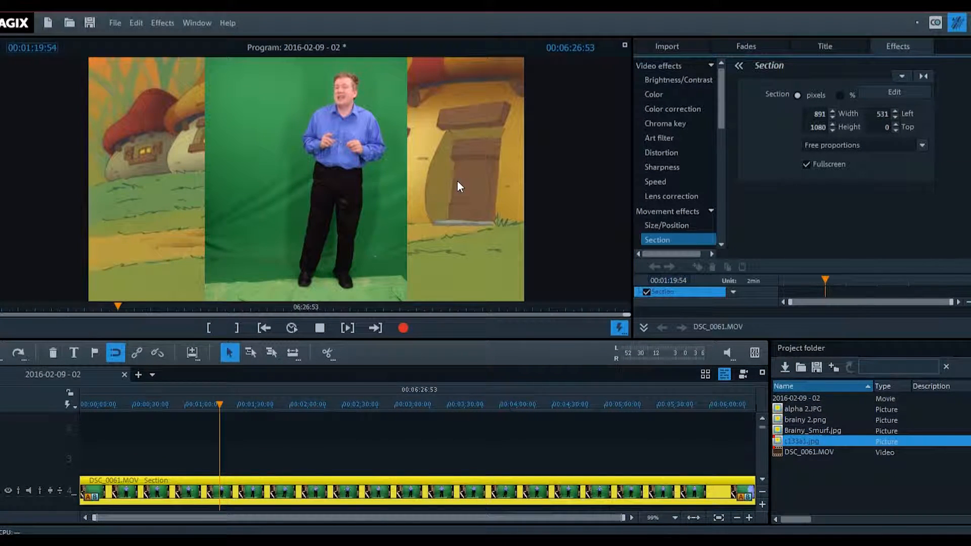
pyautogui.click(700, 127)
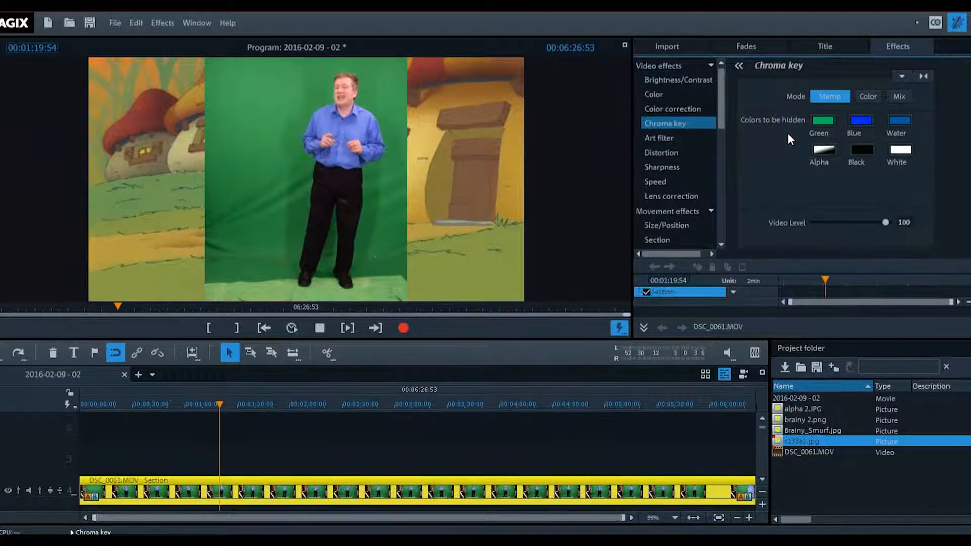
pyautogui.click(828, 122)
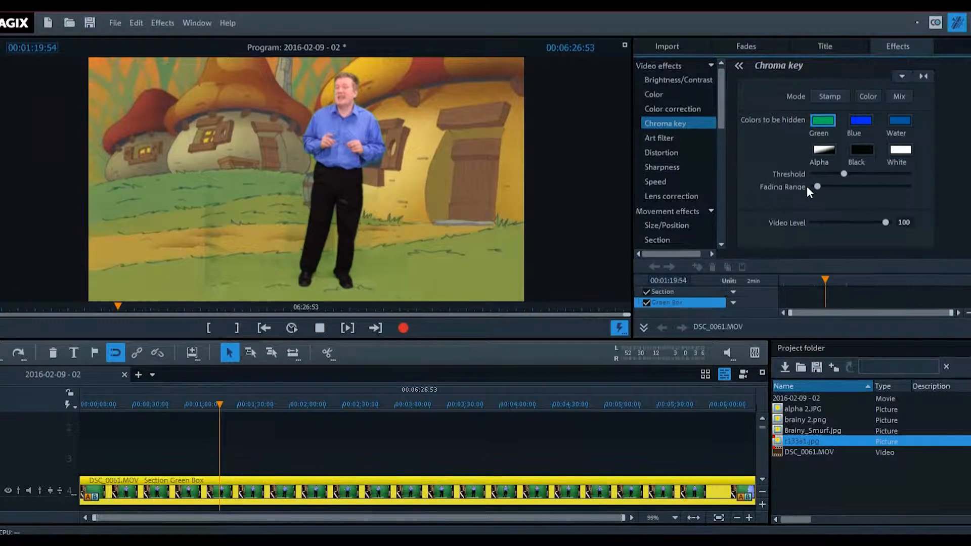
pyautogui.moveTo(817, 186)
pyautogui.mouseDown()
pyautogui.moveTo(851, 187)
pyautogui.moveTo(819, 187)
pyautogui.mouseUp()
pyautogui.moveTo(845, 174); pyautogui.dragTo(812, 172)
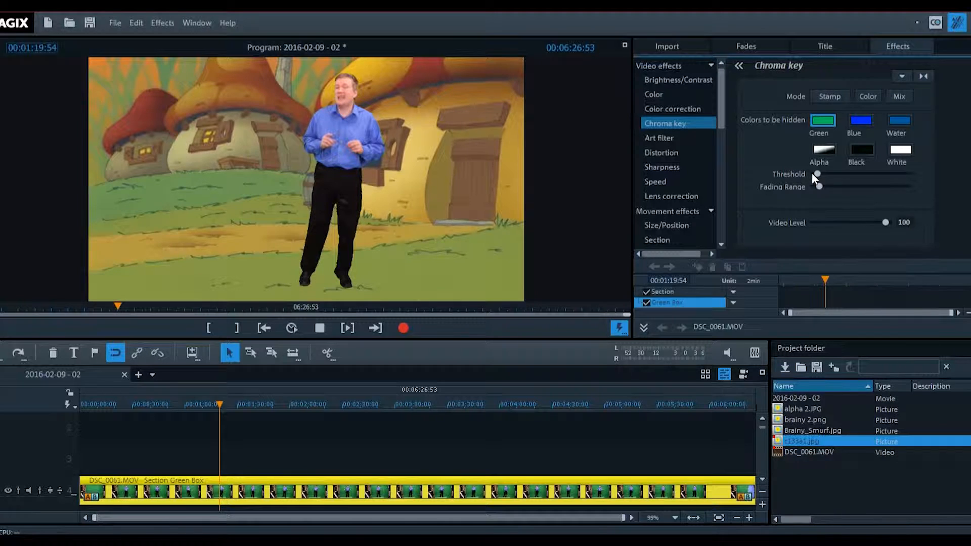
pyautogui.moveTo(821, 174); pyautogui.dragTo(823, 174)
pyautogui.moveTo(228, 405); pyautogui.dragTo(258, 405)
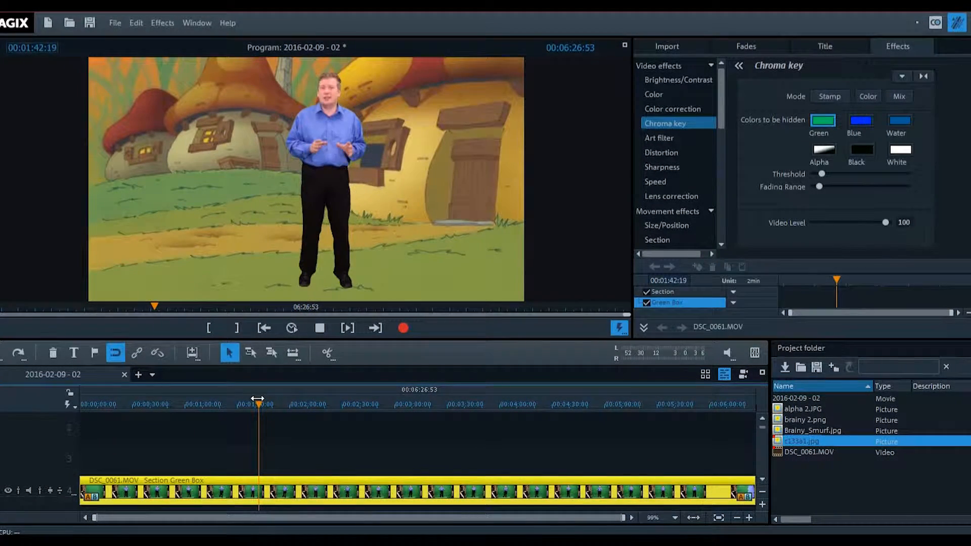
# Duplicate the keyed DSC_0061.MOV clip and place the copy at the start of track 2.
pyautogui.click(762, 420)
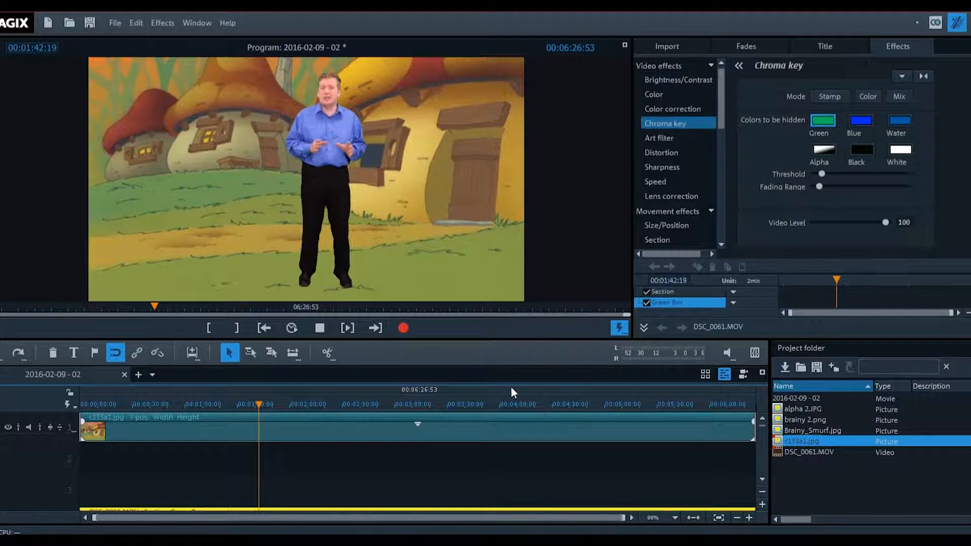
pyautogui.click(762, 478)
pyautogui.click(763, 420)
pyautogui.click(138, 24)
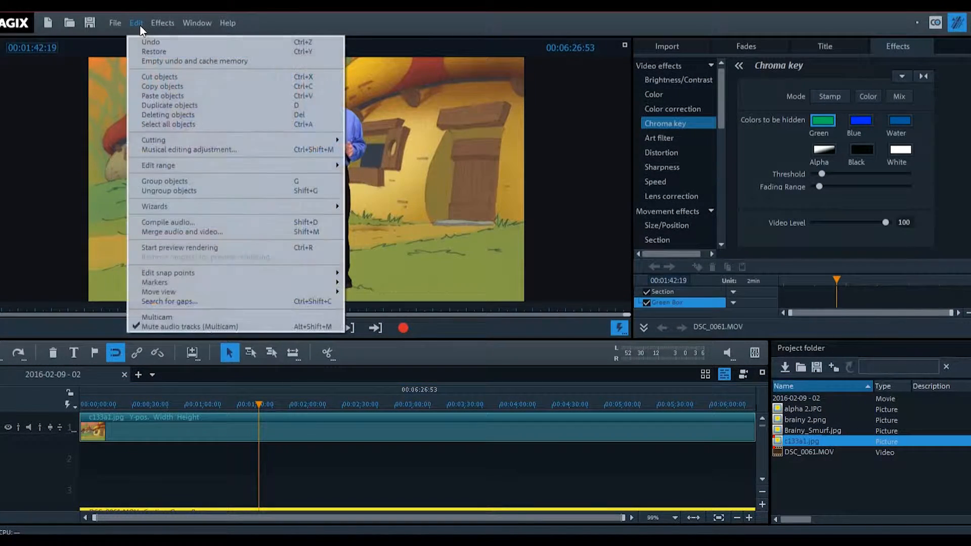
pyautogui.click(158, 106)
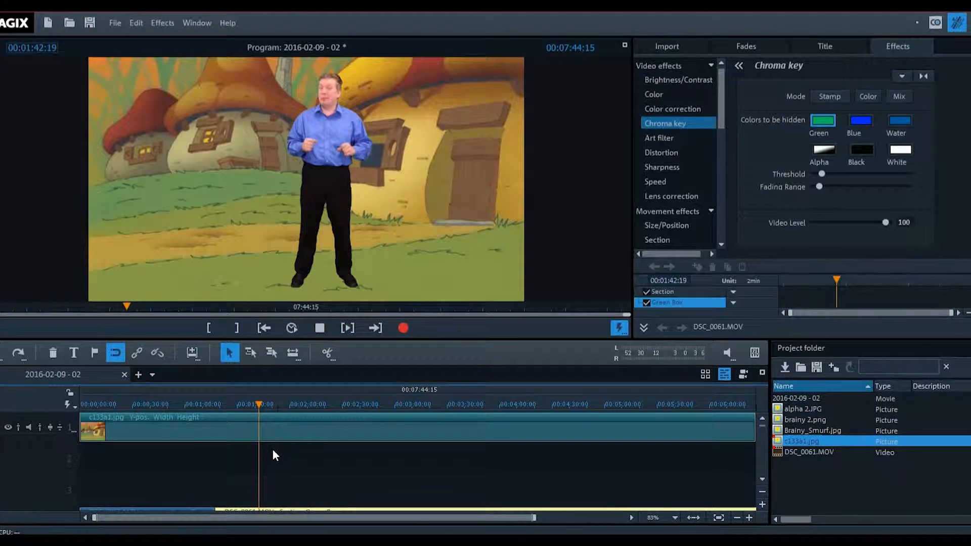
pyautogui.moveTo(286, 515); pyautogui.dragTo(116, 450)
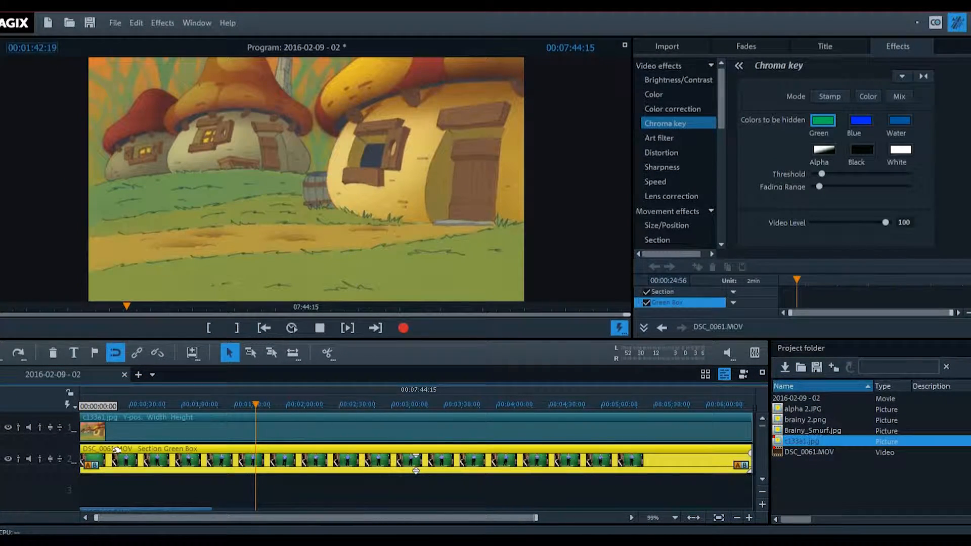
# Lower the brightness of the duplicate DSC_0061.MOV clip on track 2 to 0, working at a frame that shows the presenter.
pyautogui.moveTo(188, 408); pyautogui.dragTo(310, 400)
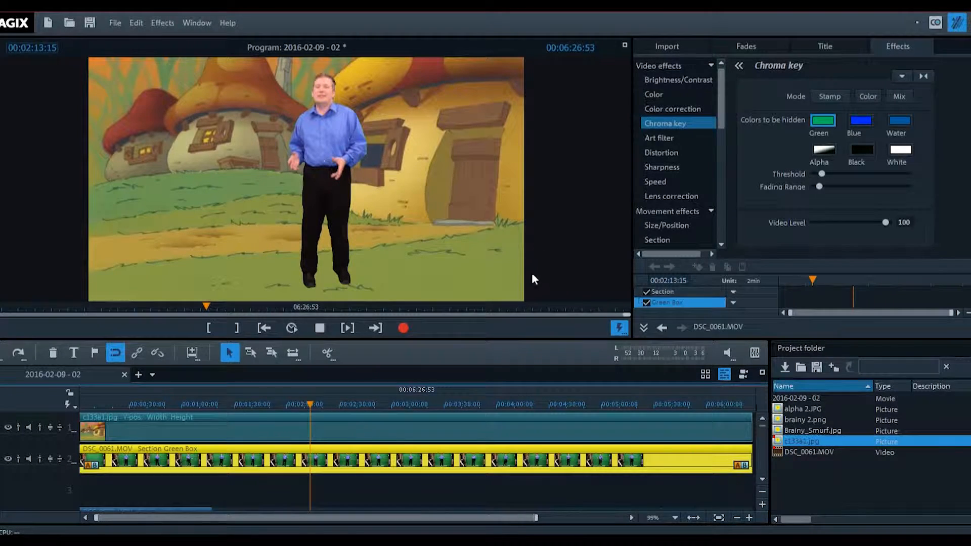
pyautogui.click(712, 84)
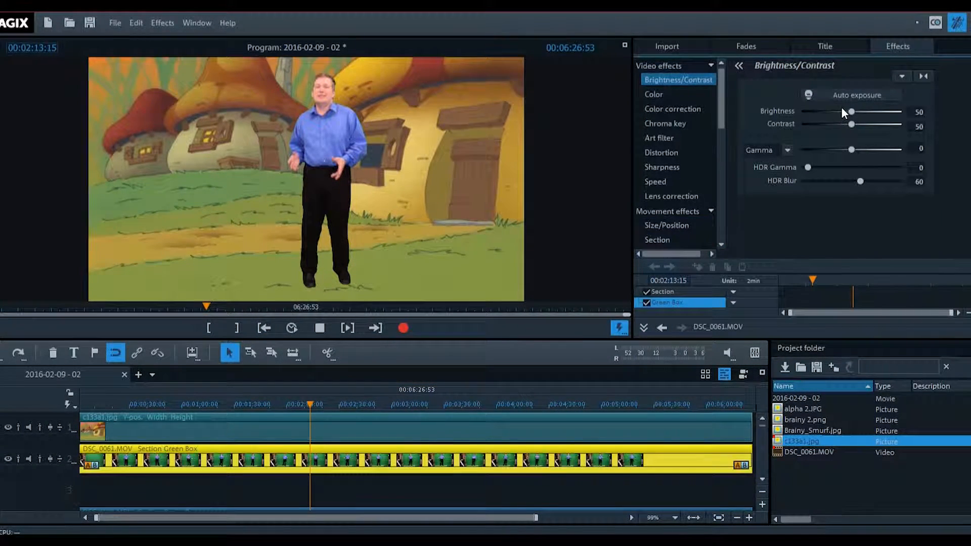
pyautogui.moveTo(850, 111); pyautogui.dragTo(782, 117)
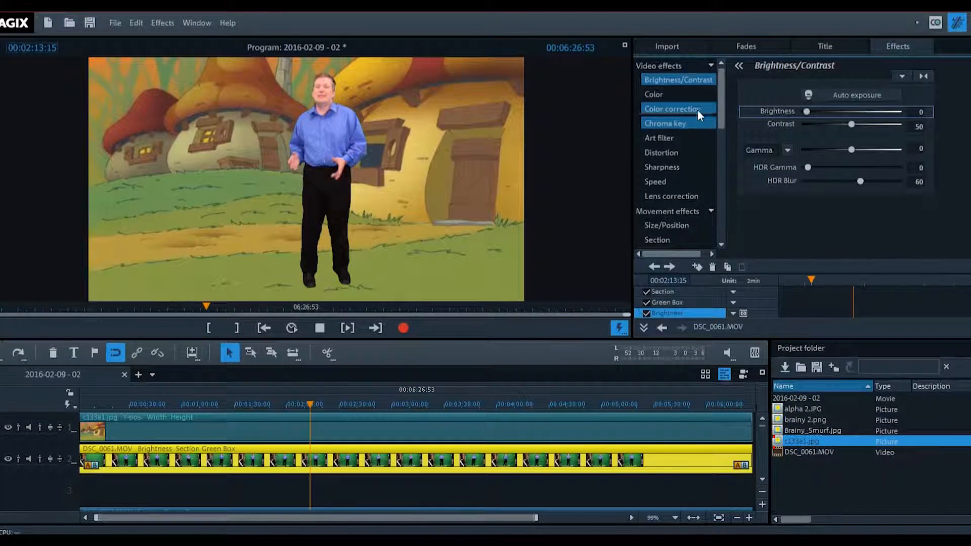
# Use 3D distortion to flatten and slant the black figure into a ground shadow, with its base at the presenter's feet.
pyautogui.moveTo(724, 101); pyautogui.dragTo(721, 135)
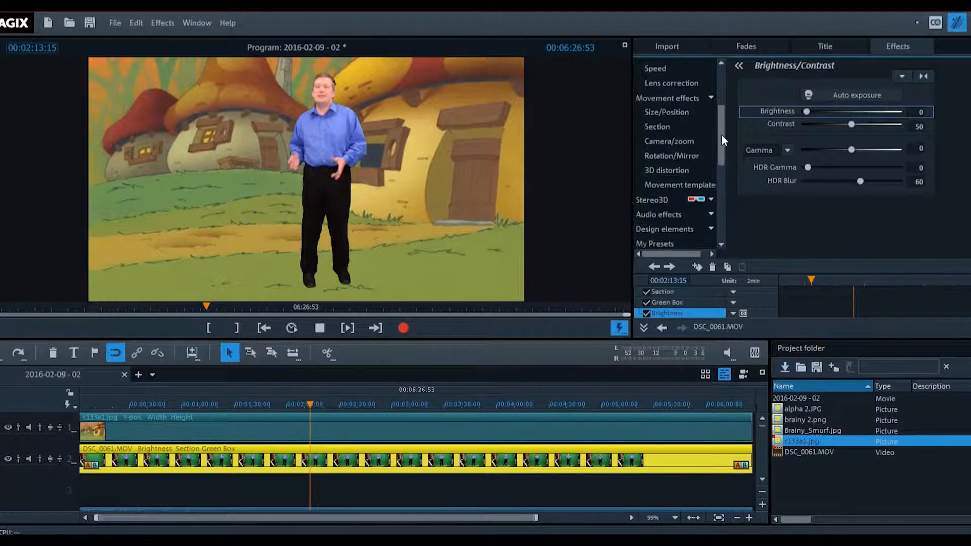
pyautogui.click(678, 170)
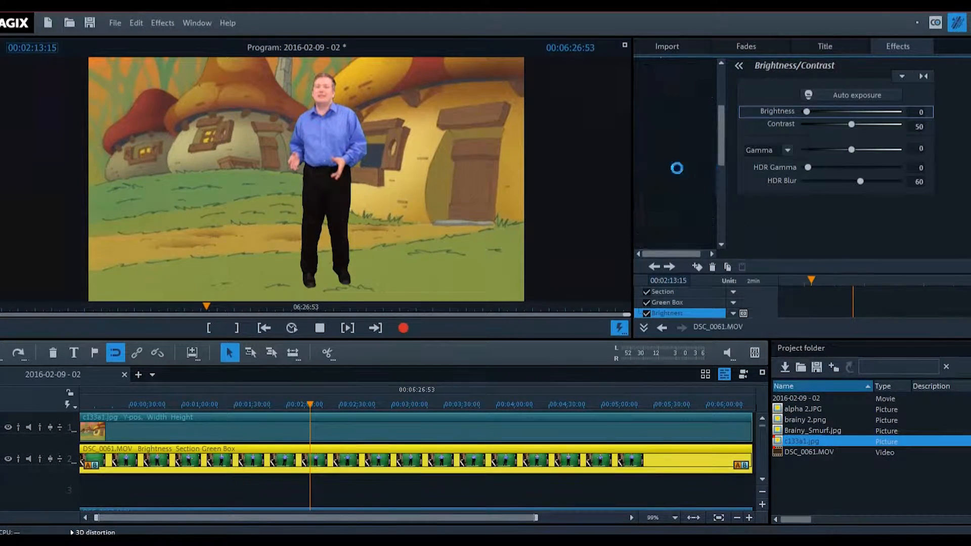
pyautogui.moveTo(307, 61); pyautogui.dragTo(223, 242)
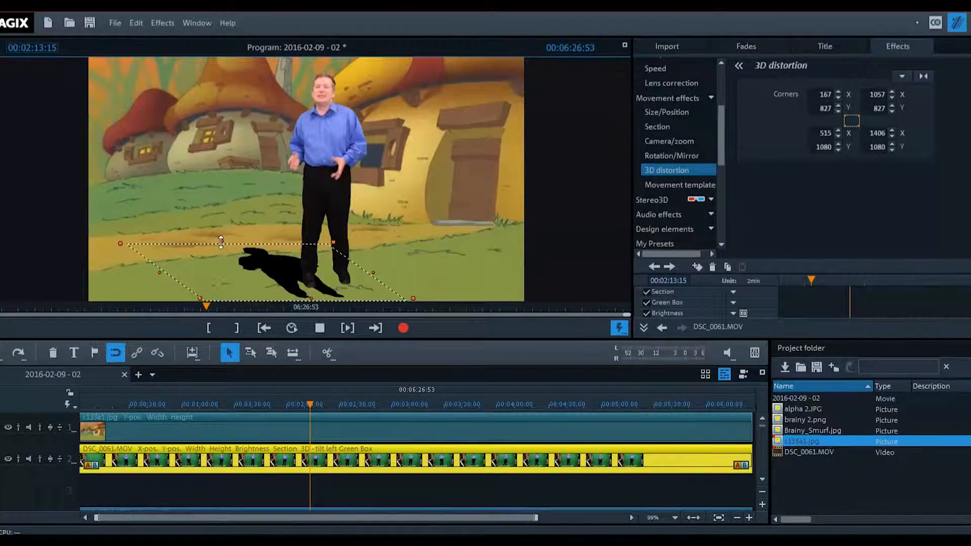
pyautogui.moveTo(221, 244); pyautogui.dragTo(207, 256)
pyautogui.moveTo(270, 274); pyautogui.dragTo(276, 256)
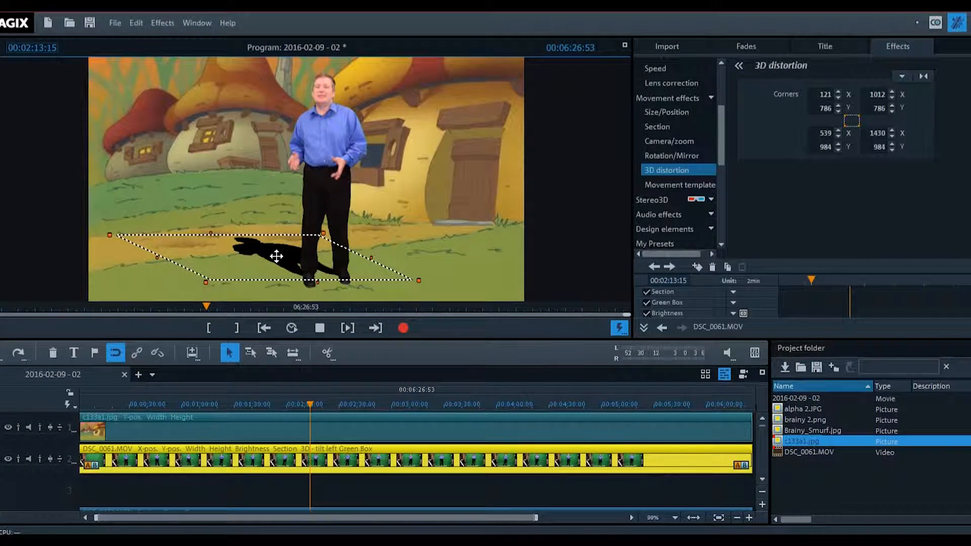
# Check how the black shadow lines up with the presenter's feet in earlier and later parts of the video.
pyautogui.moveTo(214, 405); pyautogui.dragTo(172, 408)
pyautogui.click(347, 328)
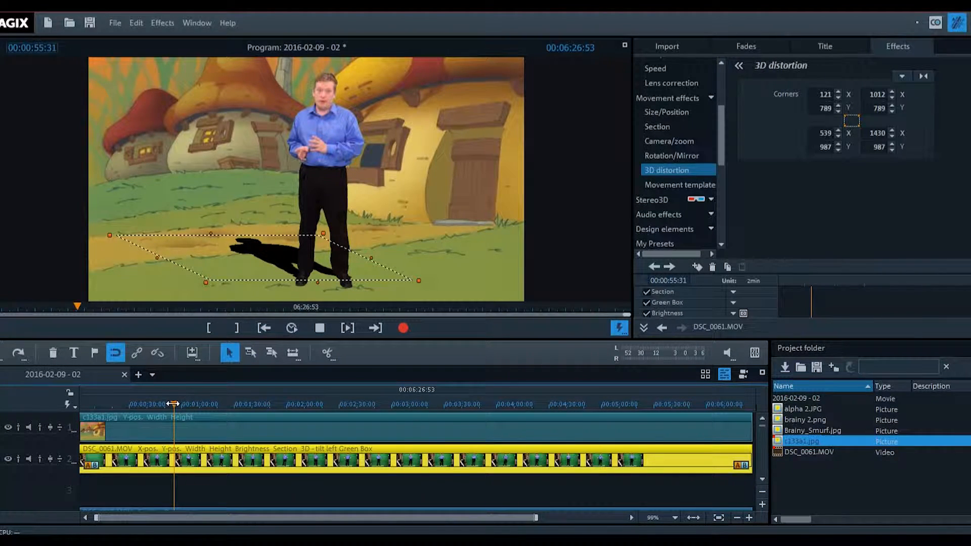
pyautogui.click(336, 403)
pyautogui.moveTo(351, 400); pyautogui.dragTo(565, 403)
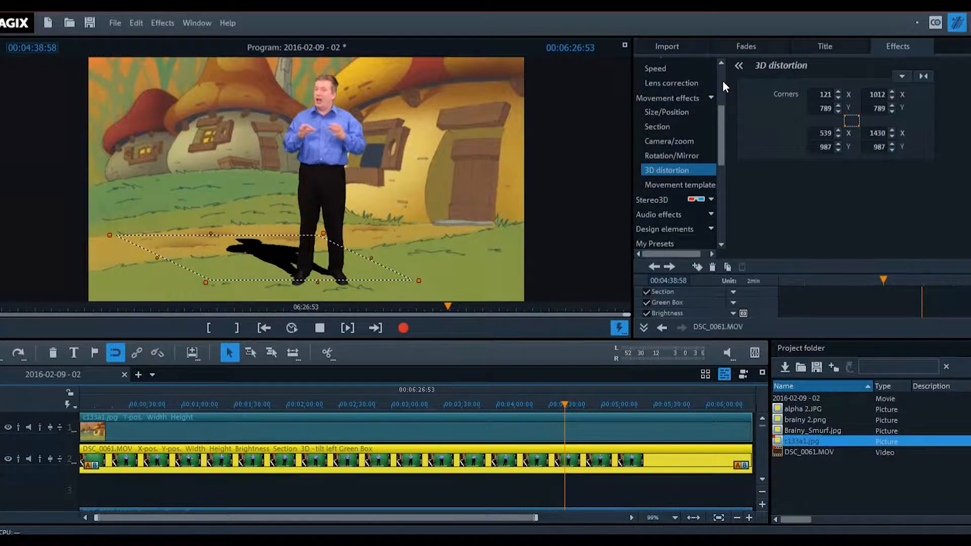
# In the shadow clip's Chroma key effect, slightly raise the threshold and set the video level to 30.
pyautogui.scroll(3, 723, 81)
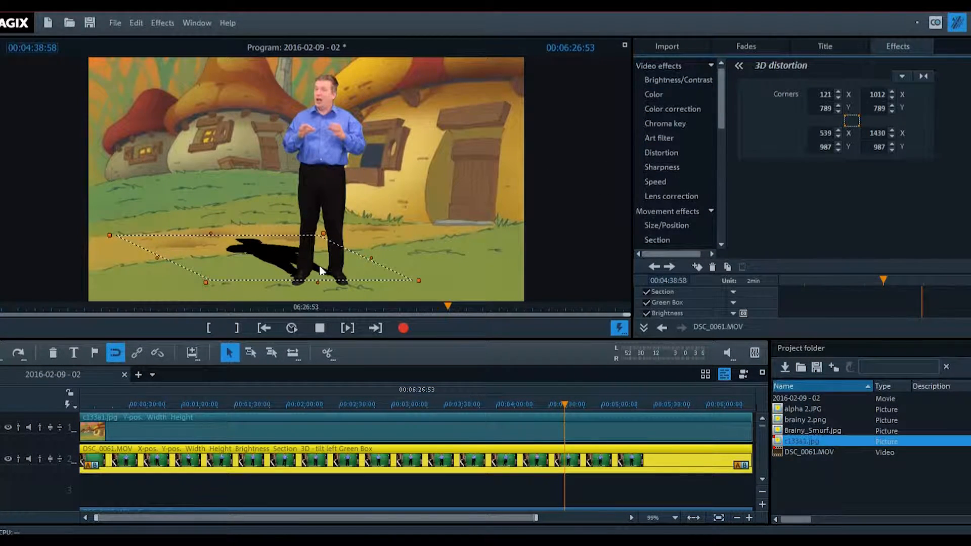
pyautogui.click(666, 124)
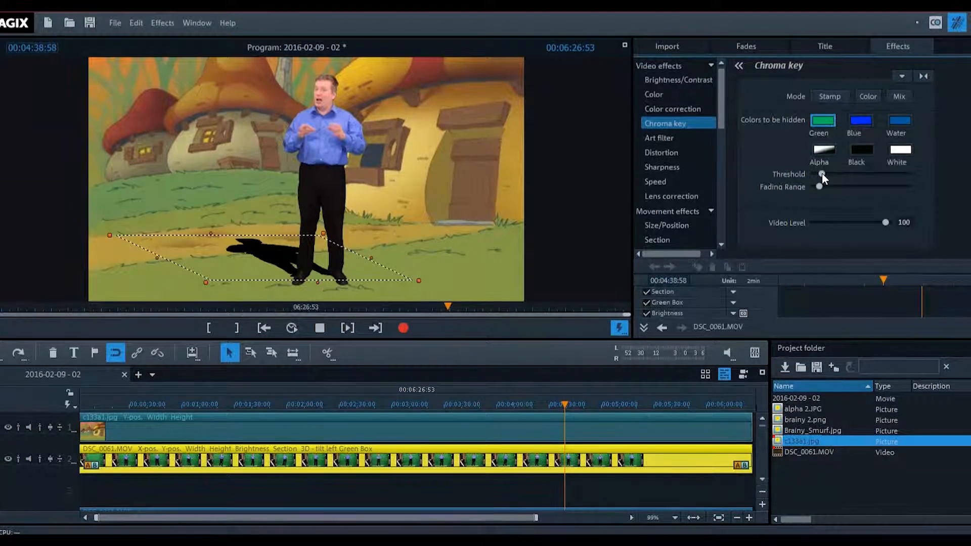
pyautogui.moveTo(821, 173); pyautogui.dragTo(836, 169)
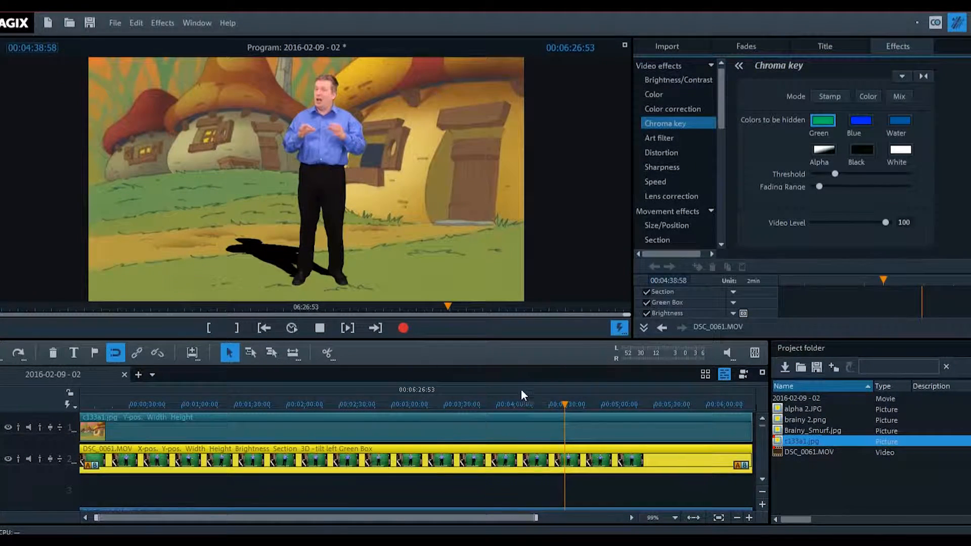
pyautogui.moveTo(501, 405)
pyautogui.mouseDown()
pyautogui.moveTo(400, 408)
pyautogui.moveTo(482, 405)
pyautogui.mouseUp()
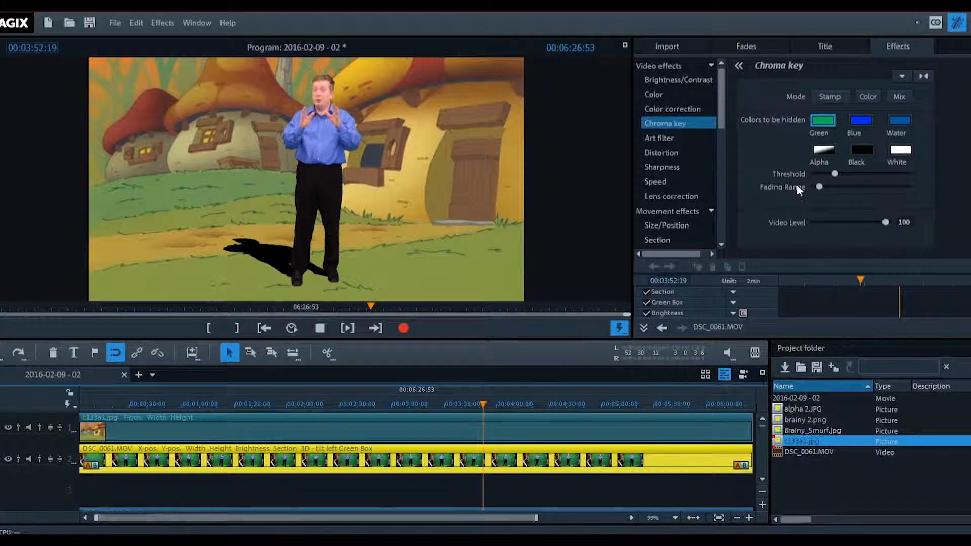
pyautogui.click(886, 223)
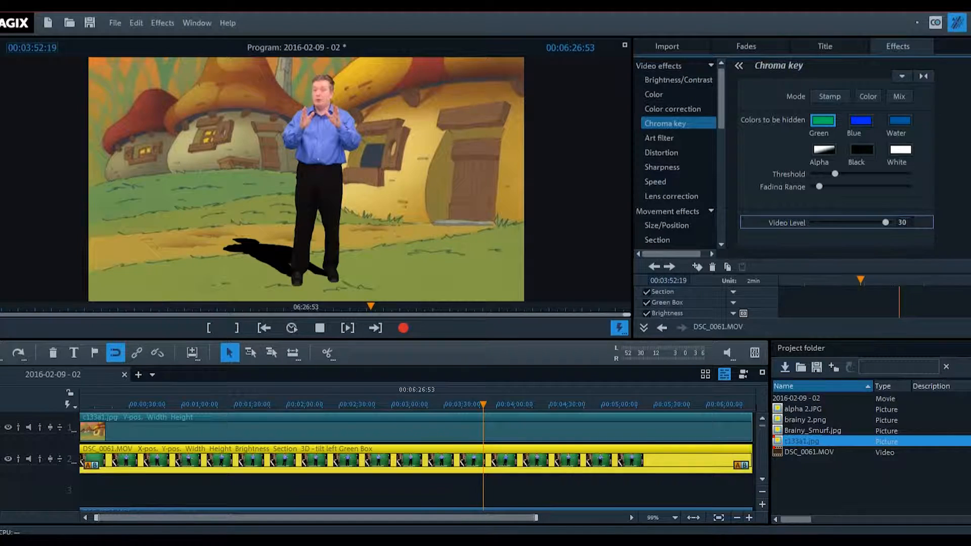
pyautogui.press('Return')
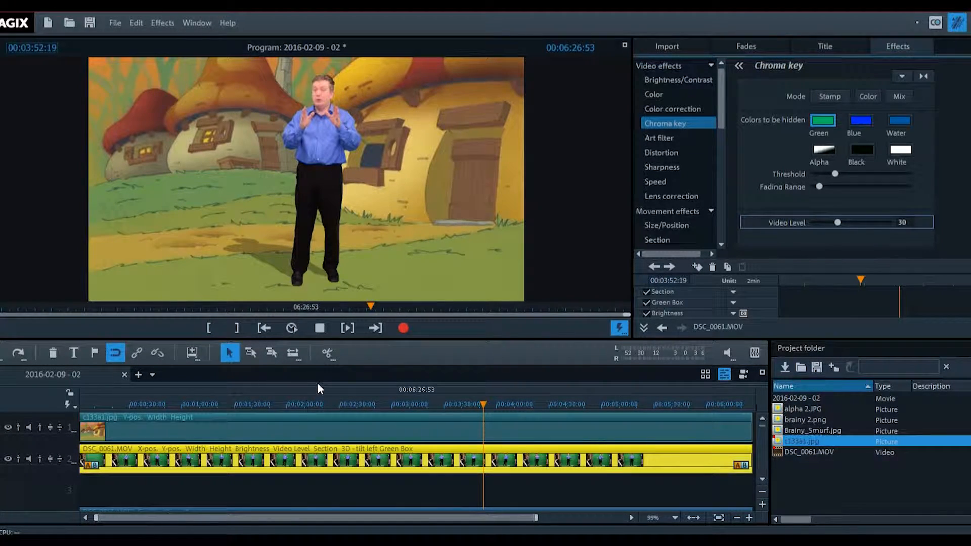
# Review the semi-transparent shadow at several points in the video, including frames where the presenter shifts his feet.
pyautogui.moveTo(307, 401); pyautogui.dragTo(524, 408)
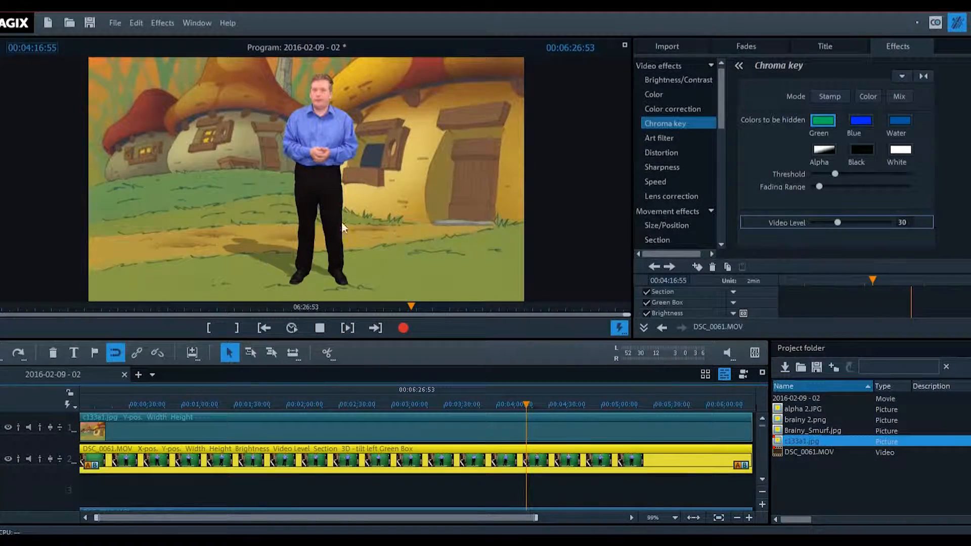
pyautogui.moveTo(528, 405); pyautogui.dragTo(310, 394)
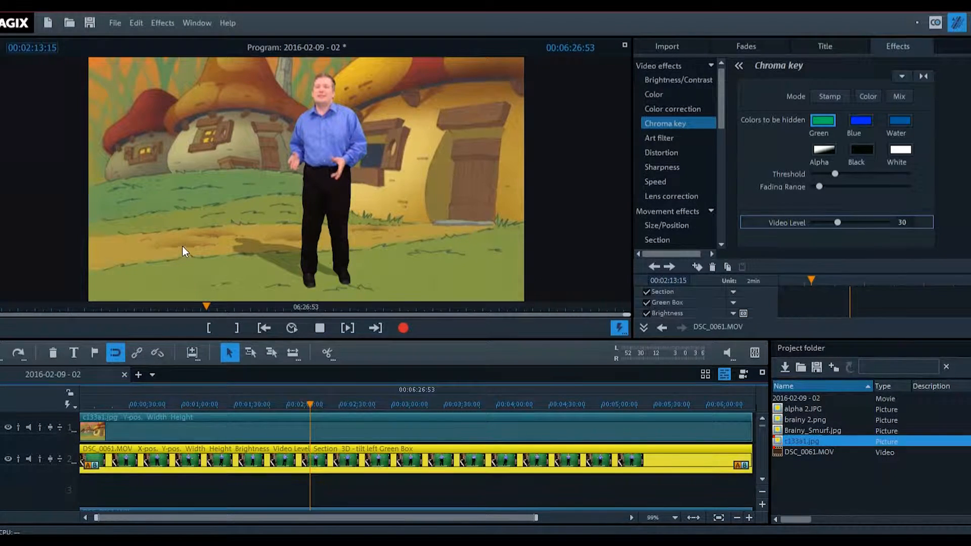
pyautogui.moveTo(308, 404); pyautogui.dragTo(378, 405)
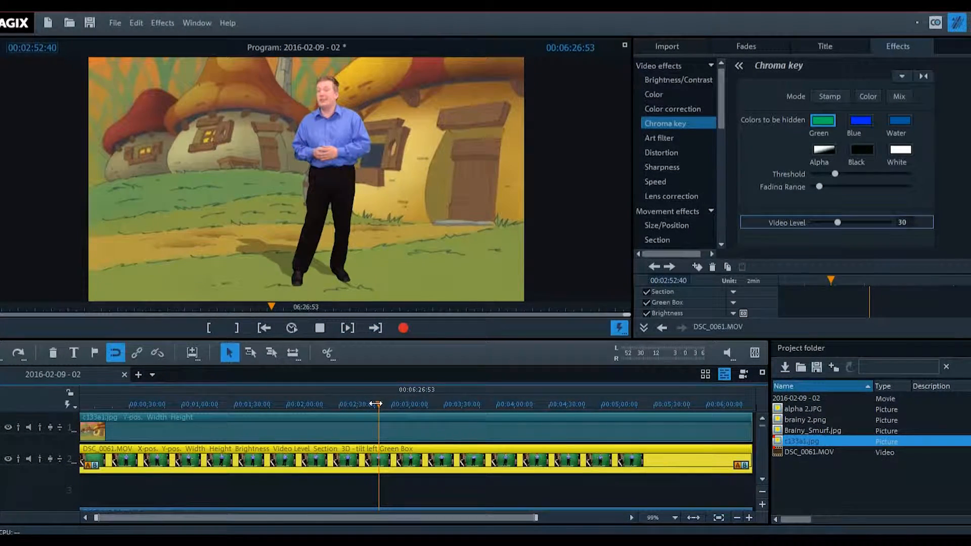
pyautogui.click(339, 403)
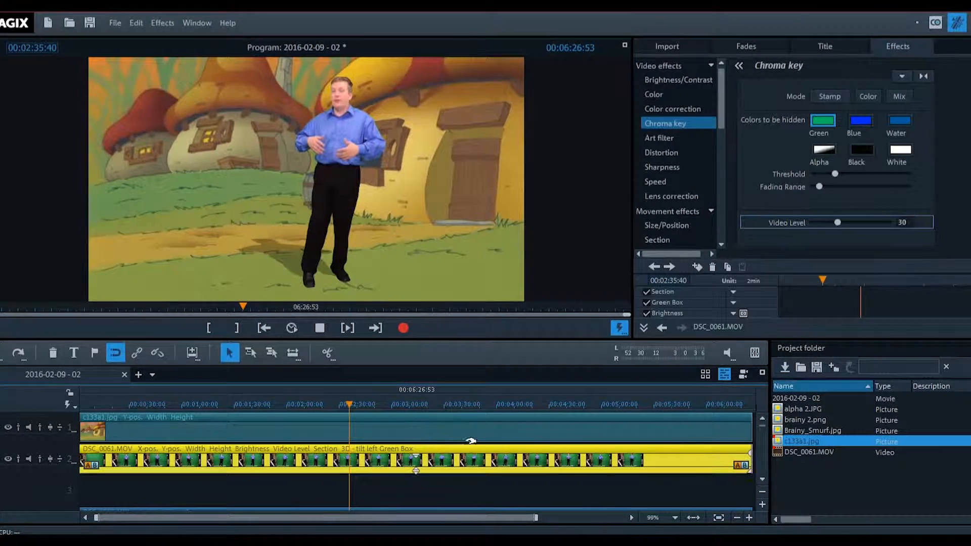
# Set the shadow clip's Section effect to free proportions and turn off its Fullscreen option.
pyautogui.click(683, 239)
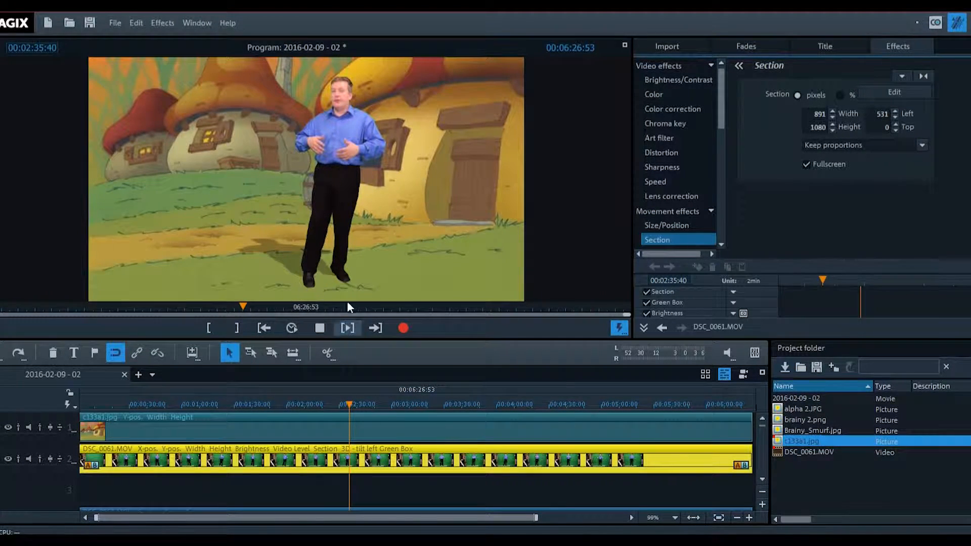
pyautogui.click(875, 145)
pyautogui.click(885, 185)
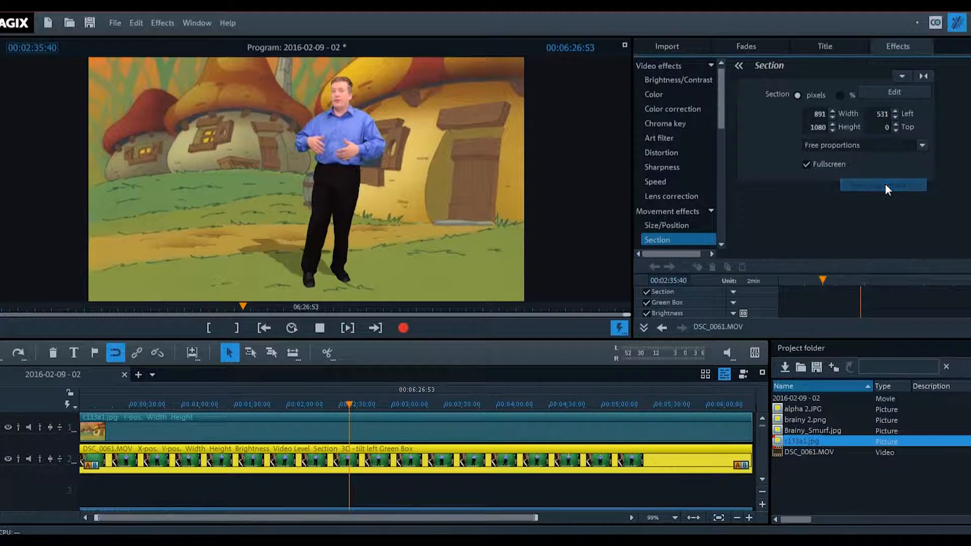
pyautogui.click(889, 94)
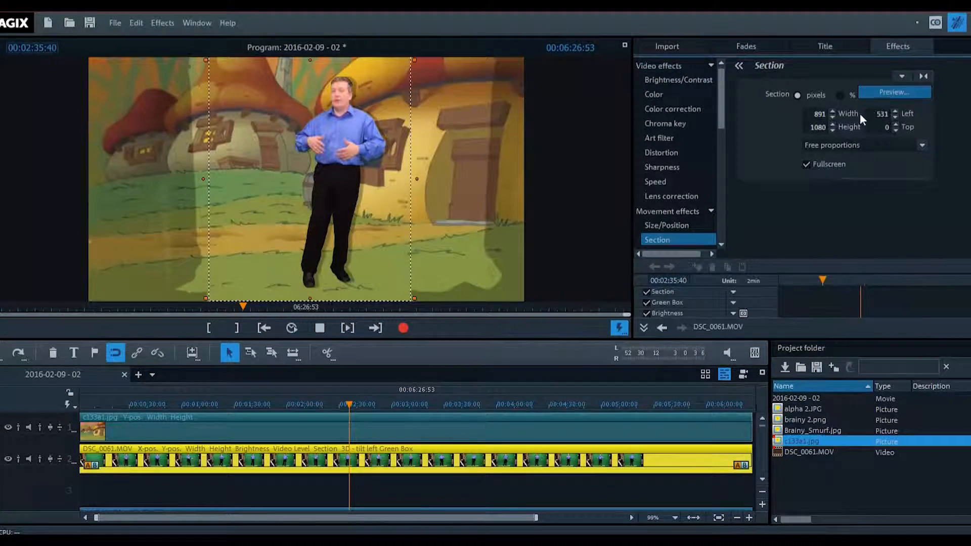
pyautogui.click(806, 165)
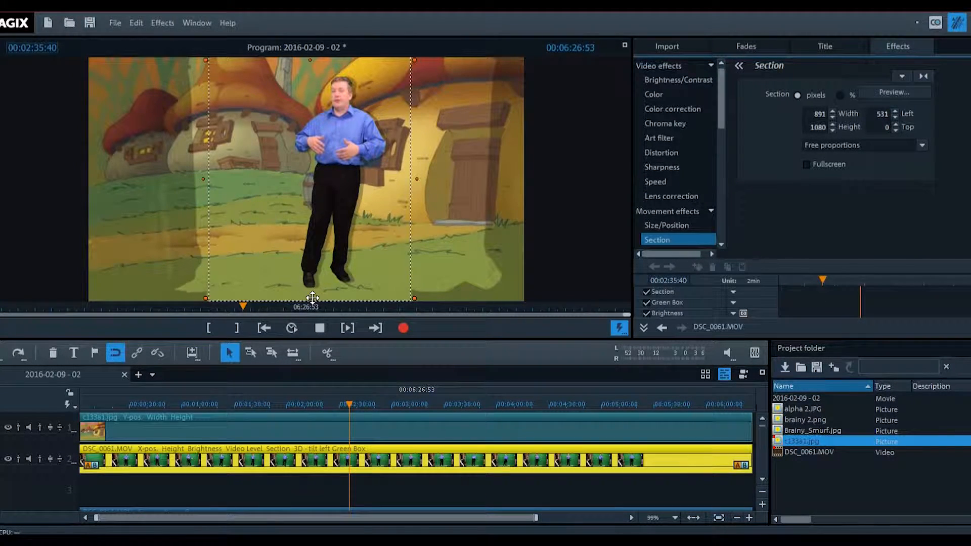
# Crop the bottom of the shadow clip's section to a height of about 955 pixels and leave section editing.
pyautogui.moveTo(311, 298); pyautogui.dragTo(315, 267)
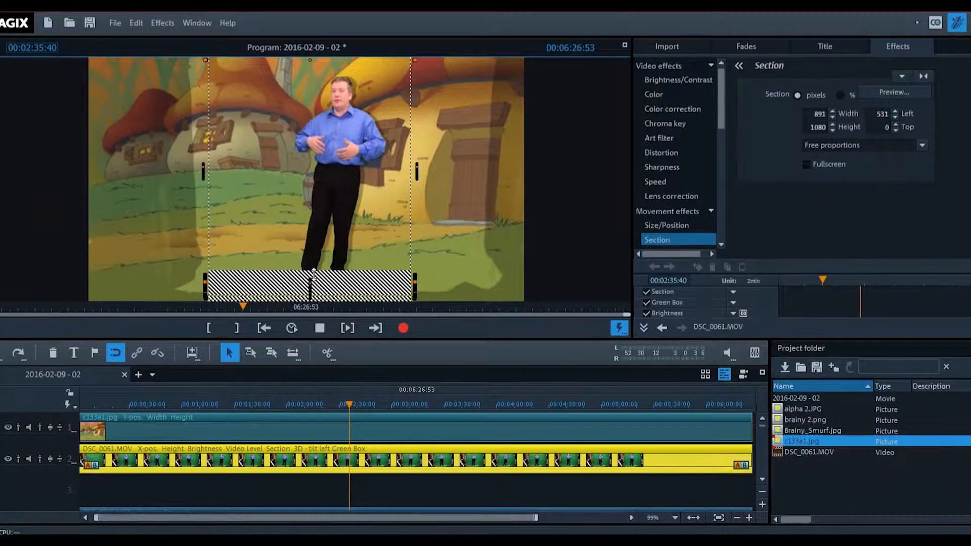
pyautogui.moveTo(315, 269); pyautogui.dragTo(314, 270)
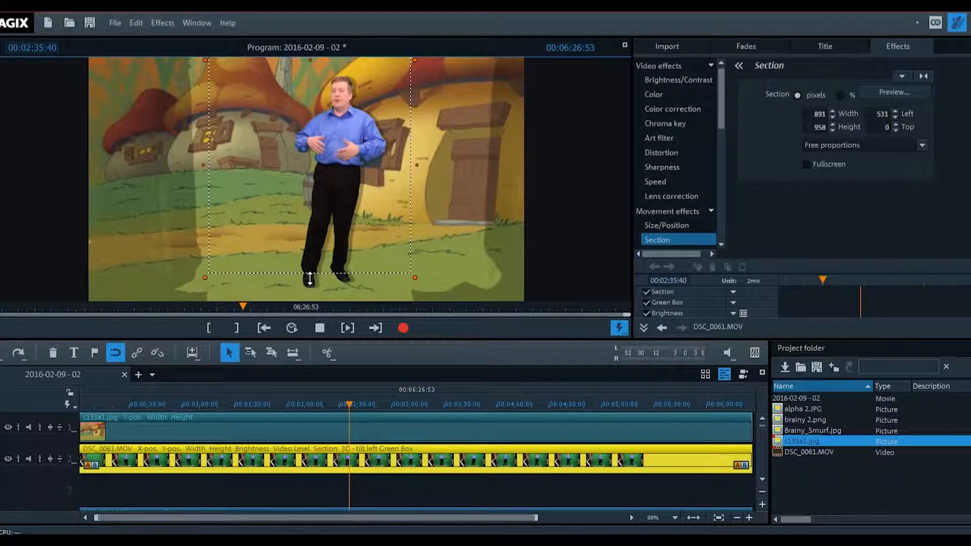
pyautogui.moveTo(310, 278); pyautogui.dragTo(310, 277)
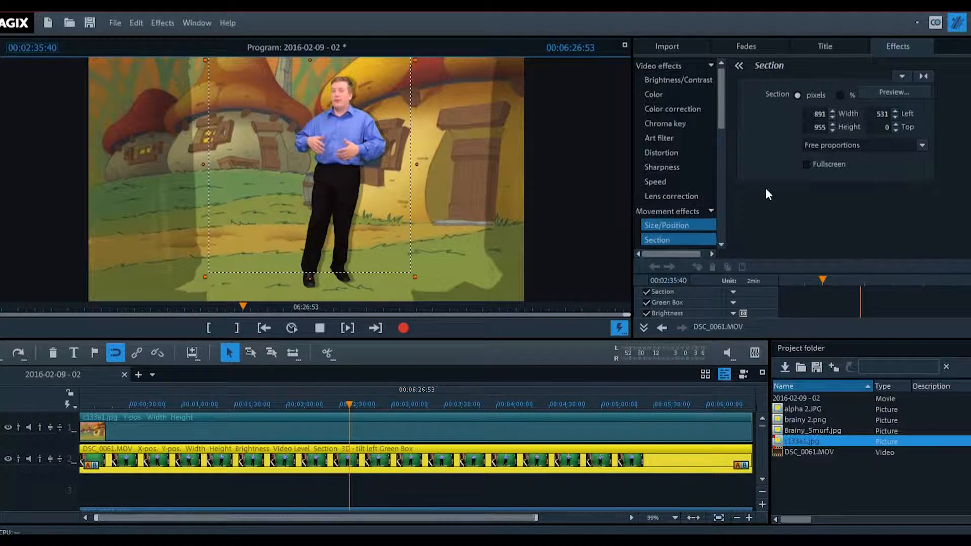
pyautogui.click(895, 93)
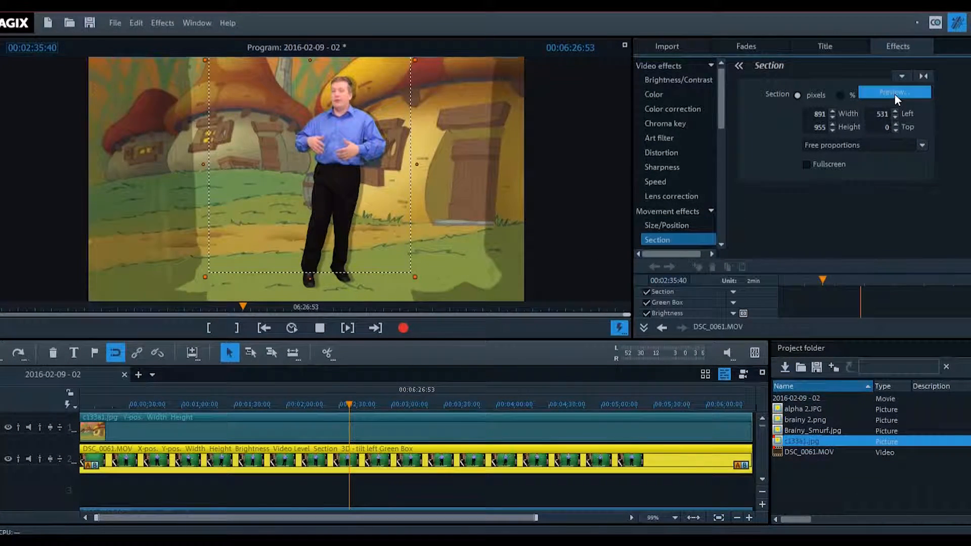
# With 3D distortion, move the cropped shadow behind the presenter's feet and widen its base between about (587, 958) and (1303, 976).
pyautogui.moveTo(333, 403)
pyautogui.mouseDown()
pyautogui.moveTo(305, 404)
pyautogui.moveTo(327, 403)
pyautogui.mouseUp()
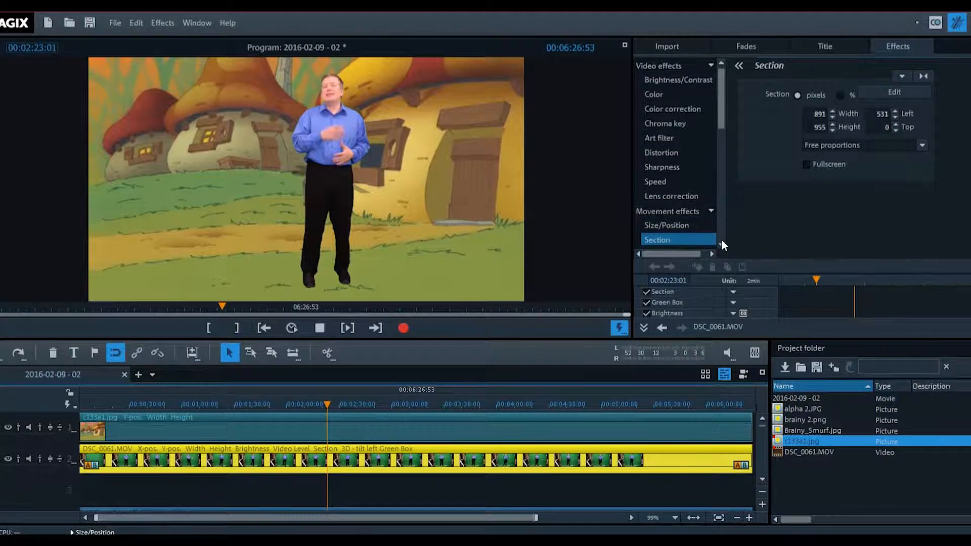
pyautogui.scroll(-5, 721, 239)
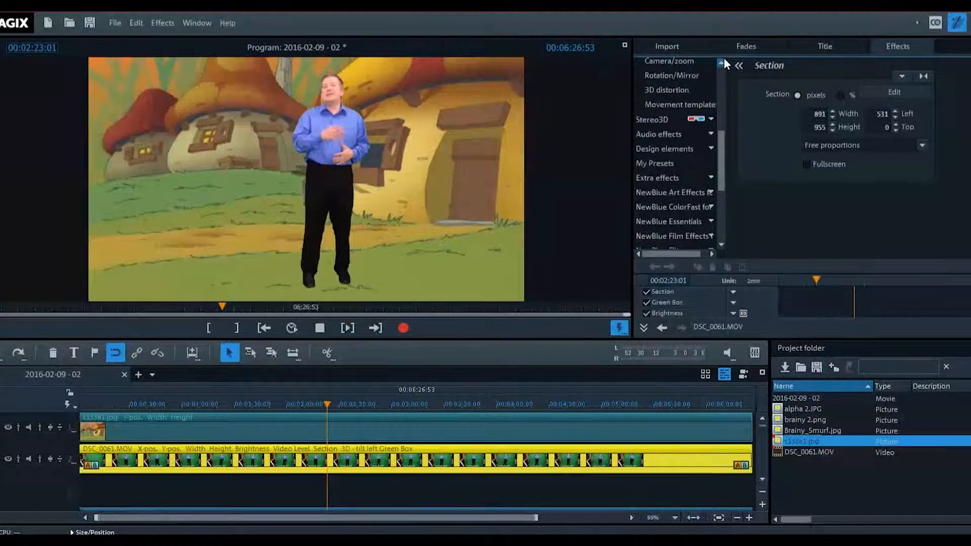
pyautogui.scroll(5, 723, 152)
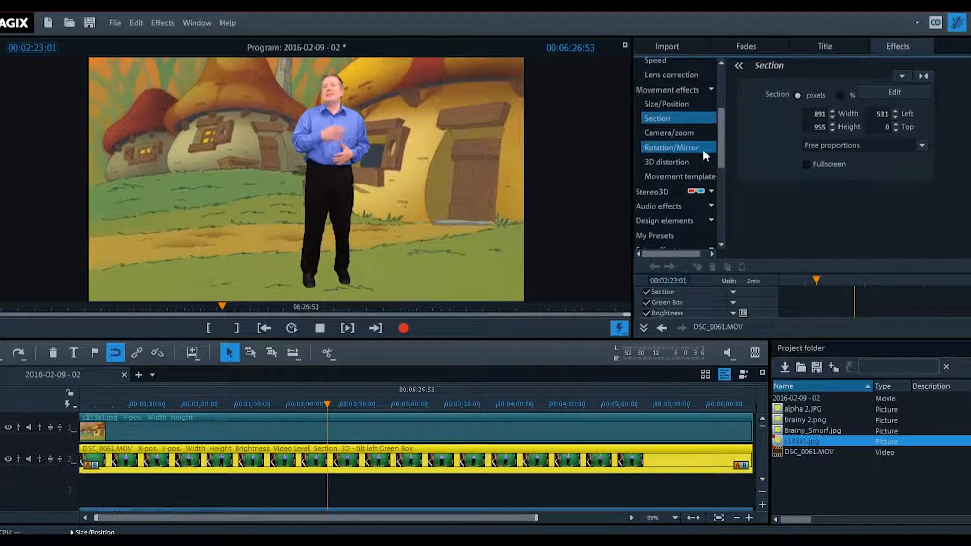
pyautogui.click(667, 162)
pyautogui.moveTo(304, 176); pyautogui.dragTo(268, 262)
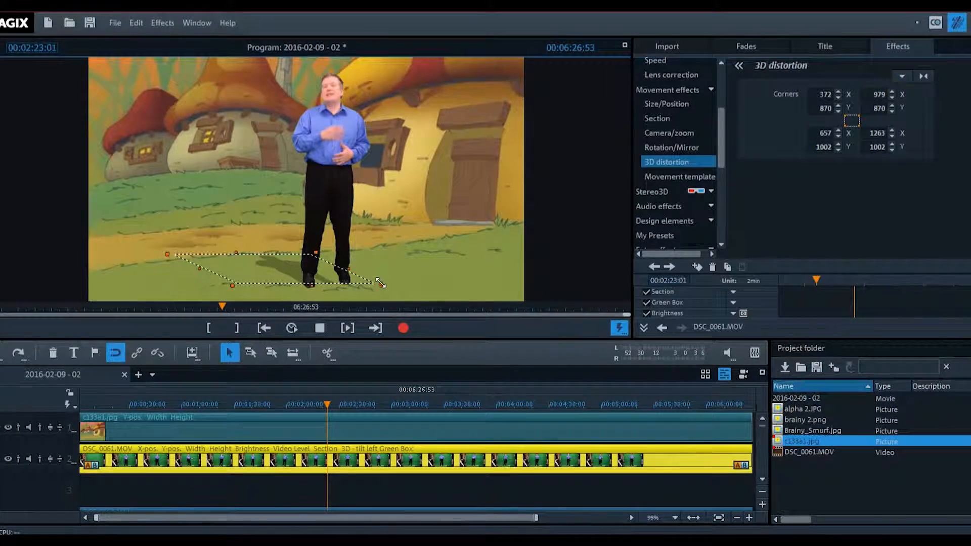
pyautogui.moveTo(377, 280); pyautogui.dragTo(384, 282)
pyautogui.moveTo(390, 281); pyautogui.dragTo(406, 280)
pyautogui.moveTo(296, 267); pyautogui.dragTo(282, 268)
pyautogui.moveTo(215, 282); pyautogui.dragTo(214, 272)
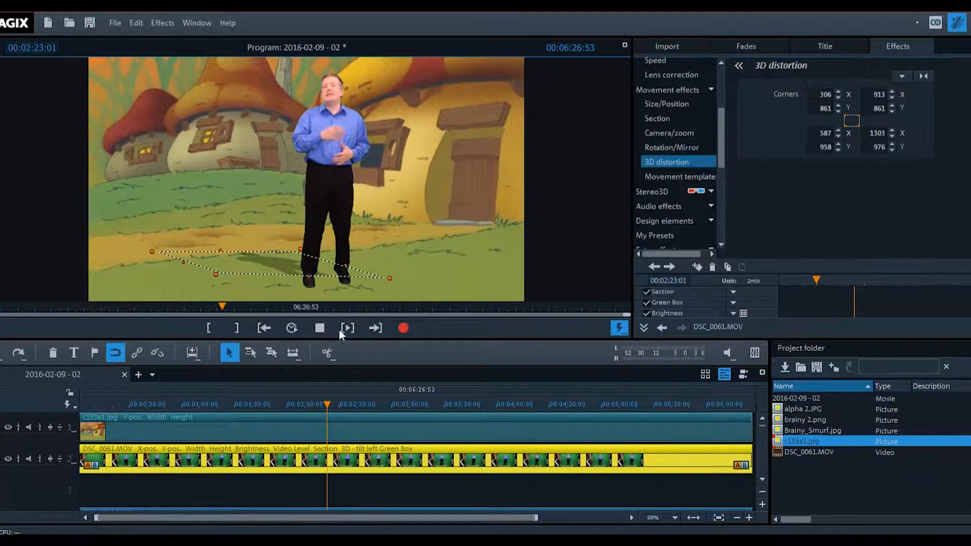
# Deselect the shadow clip and play back the composite to check the shadow's alignment with the feet.
pyautogui.click(369, 486)
pyautogui.click(292, 328)
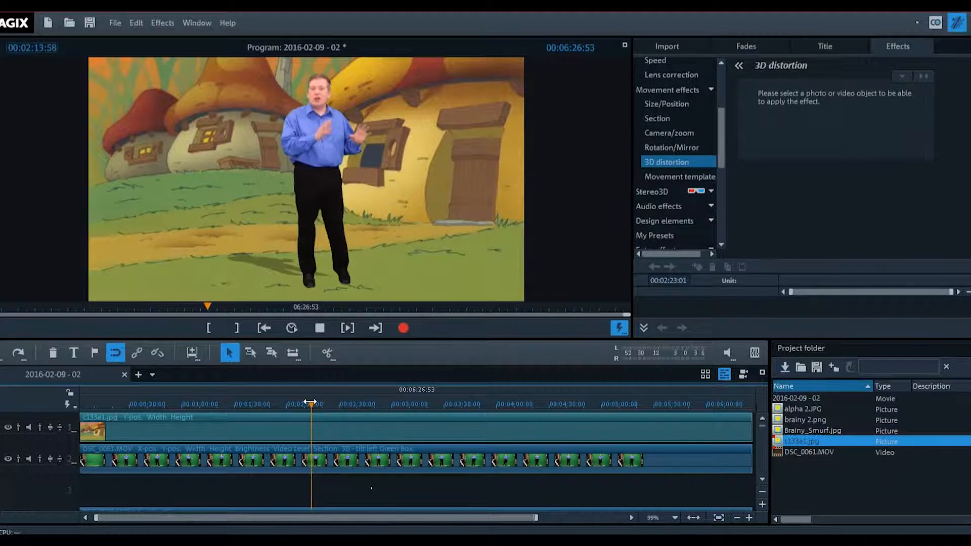
pyautogui.press('space')
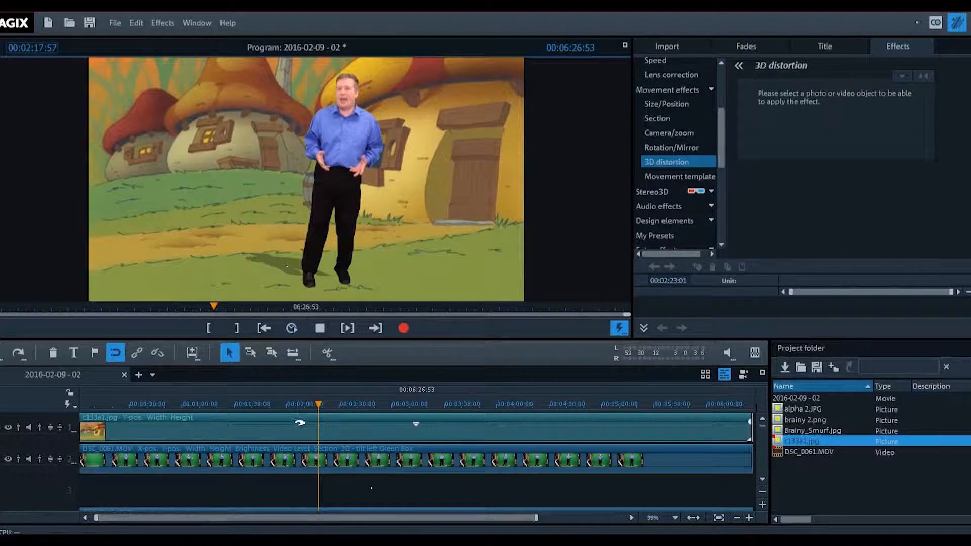
# Fine-tune the shadow's 3D distortion, shifting the upper corners to about (426, 867) and (1033, 867) and the lower ones to (531, 977) and (1423, 982).
pyautogui.click(291, 449)
pyautogui.moveTo(282, 264); pyautogui.dragTo(295, 266)
pyautogui.click(286, 489)
pyautogui.moveTo(292, 404)
pyautogui.mouseDown()
pyautogui.moveTo(264, 412)
pyautogui.moveTo(284, 408)
pyautogui.mouseUp()
pyautogui.click(333, 453)
pyautogui.moveTo(299, 269); pyautogui.dragTo(304, 265)
pyautogui.moveTo(236, 275); pyautogui.dragTo(198, 276)
pyautogui.moveTo(284, 261); pyautogui.dragTo(292, 263)
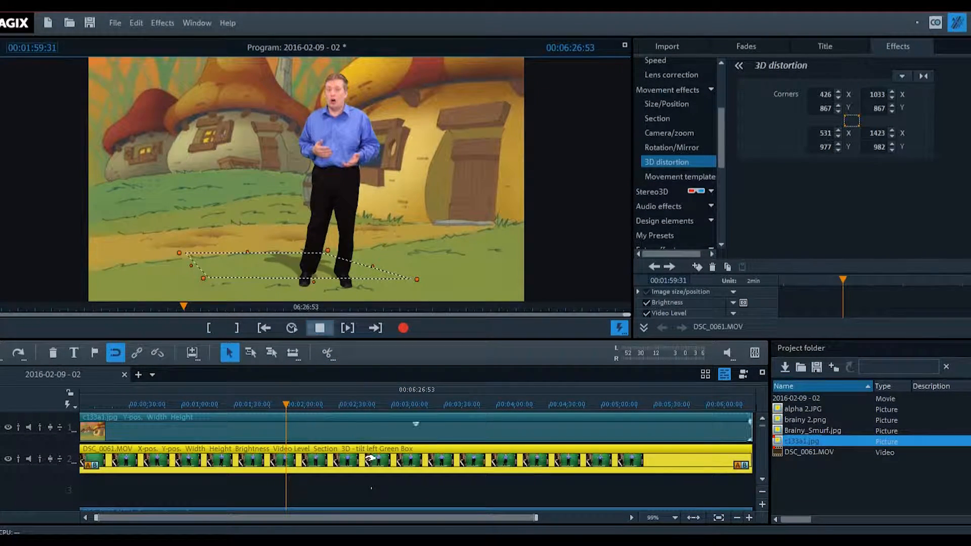
# Scrub through the composite, then replace the cropped shadow clip on track 2 with a fresh duplicate of DSC_0061.MOV aligned to the timeline start.
pyautogui.click(349, 487)
pyautogui.moveTo(286, 405); pyautogui.dragTo(302, 405)
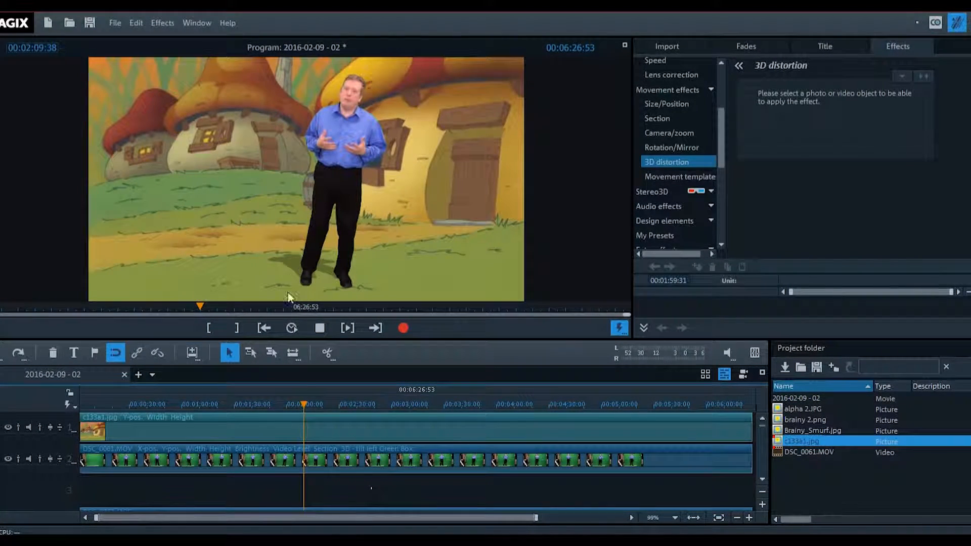
pyautogui.click(339, 455)
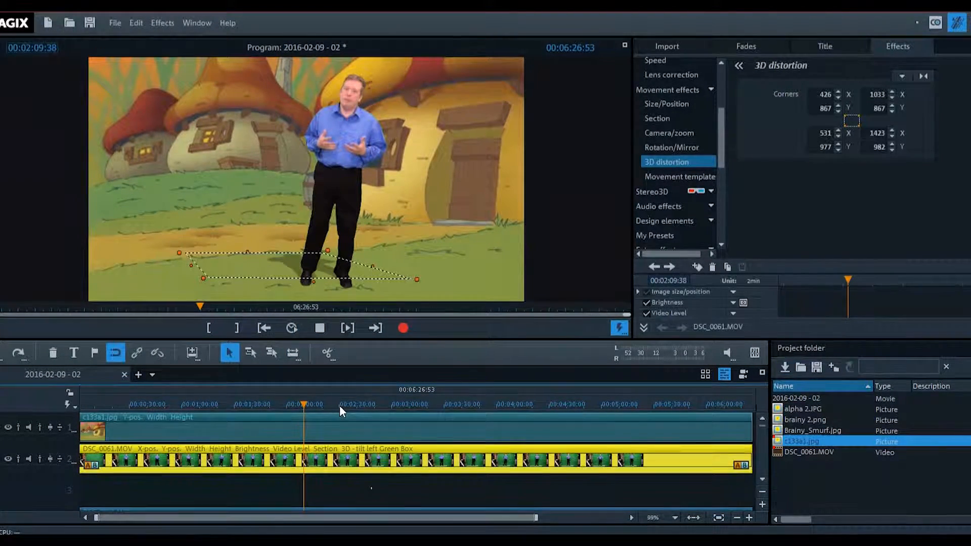
pyautogui.moveTo(348, 452); pyautogui.dragTo(129, 455)
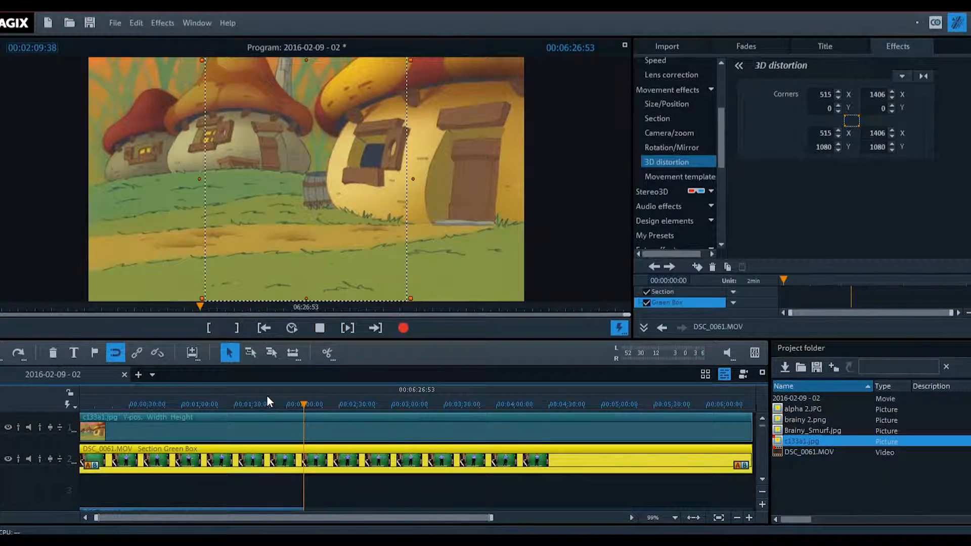
# Preview a frame around two minutes in and set the new duplicate's brightness to 0.
pyautogui.moveTo(248, 399); pyautogui.dragTo(293, 404)
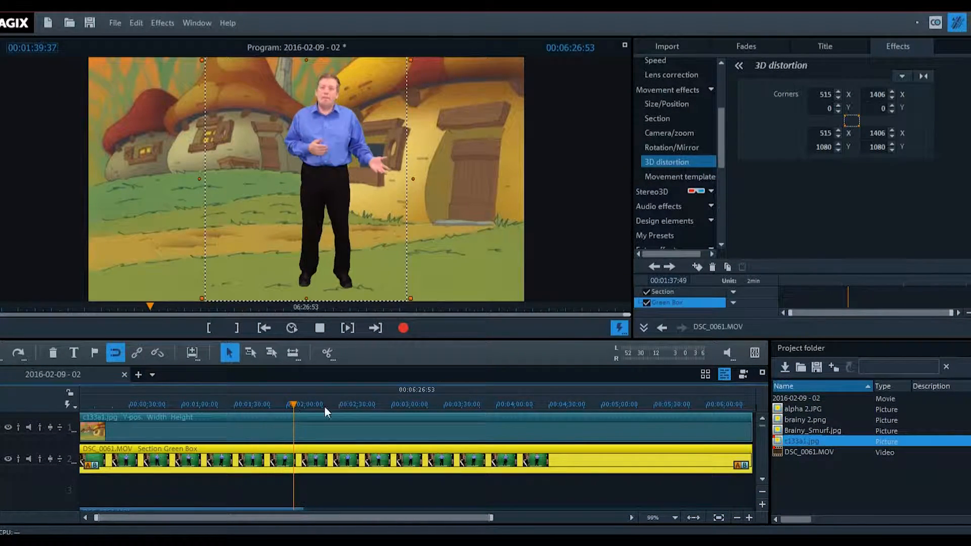
pyautogui.scroll(3, 721, 78)
pyautogui.click(705, 78)
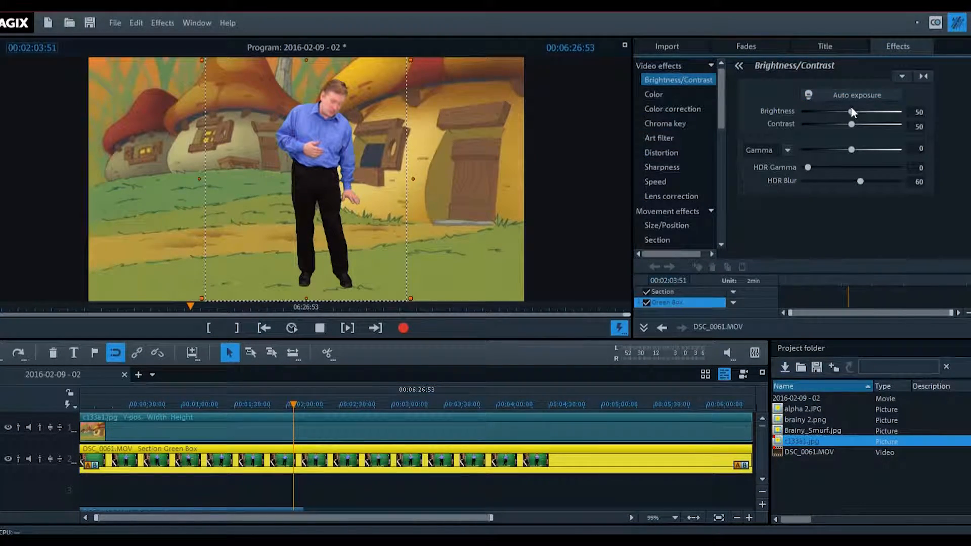
pyautogui.moveTo(851, 111); pyautogui.dragTo(794, 114)
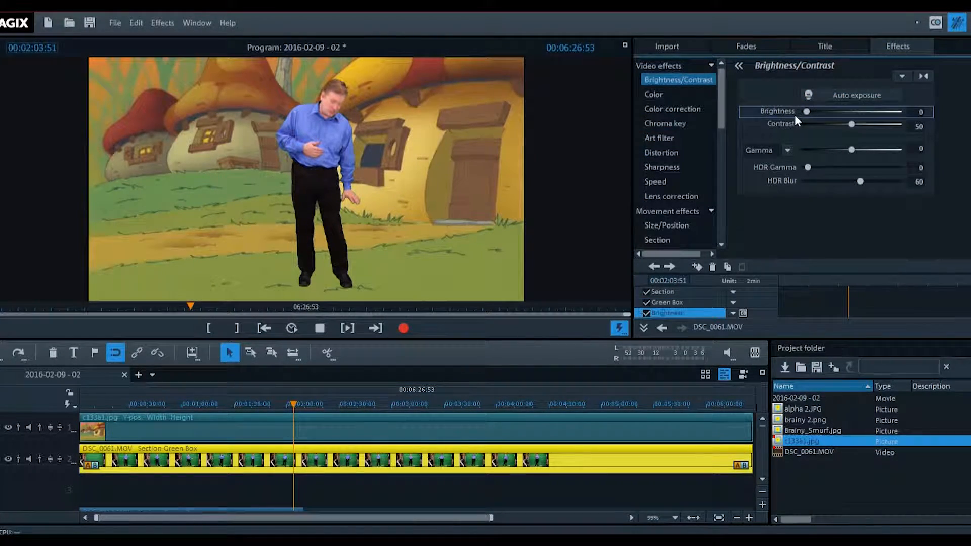
# In the duplicate's chroma key settings, set the video level to 30 and raise the threshold slightly.
pyautogui.click(688, 122)
pyautogui.click(898, 221)
pyautogui.write('30')
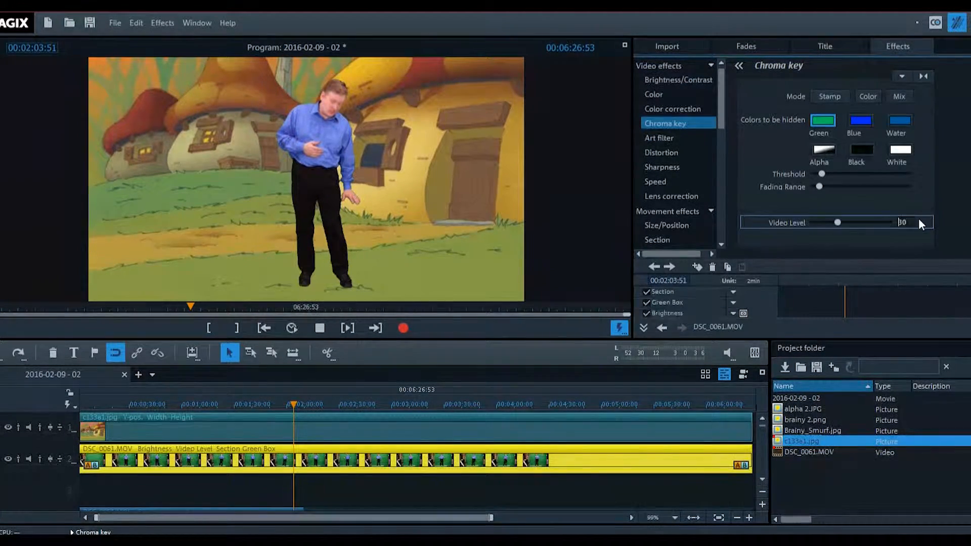
pyautogui.moveTo(824, 173); pyautogui.dragTo(832, 173)
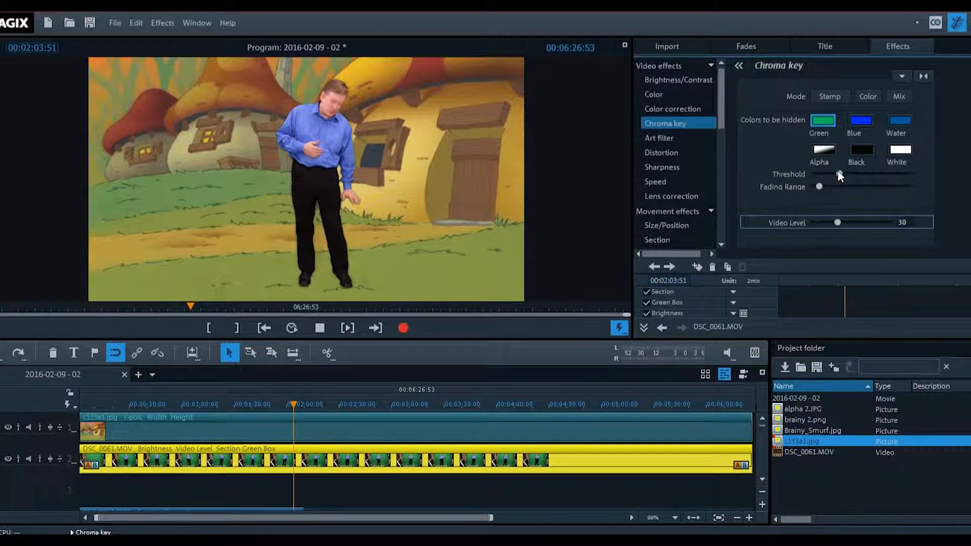
pyautogui.moveTo(837, 170); pyautogui.dragTo(836, 171)
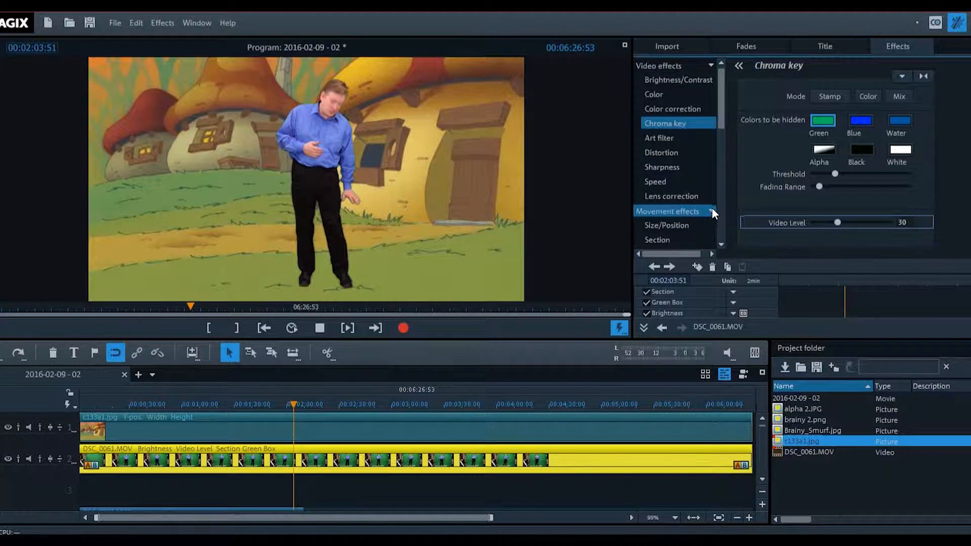
# With 3D distortion, flatten the duplicate into a ground shadow with upper corners about (138, 812) and (1029, 812), lower ones about (539, 1004) and (1430, 1004).
pyautogui.moveTo(721, 121); pyautogui.dragTo(720, 154)
pyautogui.click(676, 169)
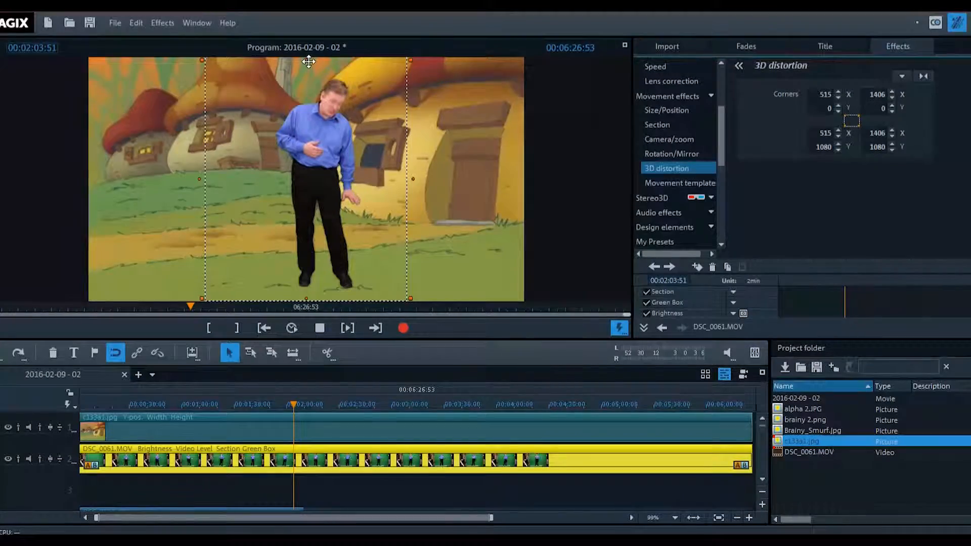
pyautogui.moveTo(307, 61); pyautogui.dragTo(216, 262)
pyautogui.moveTo(269, 278); pyautogui.dragTo(274, 261)
pyautogui.click(274, 273)
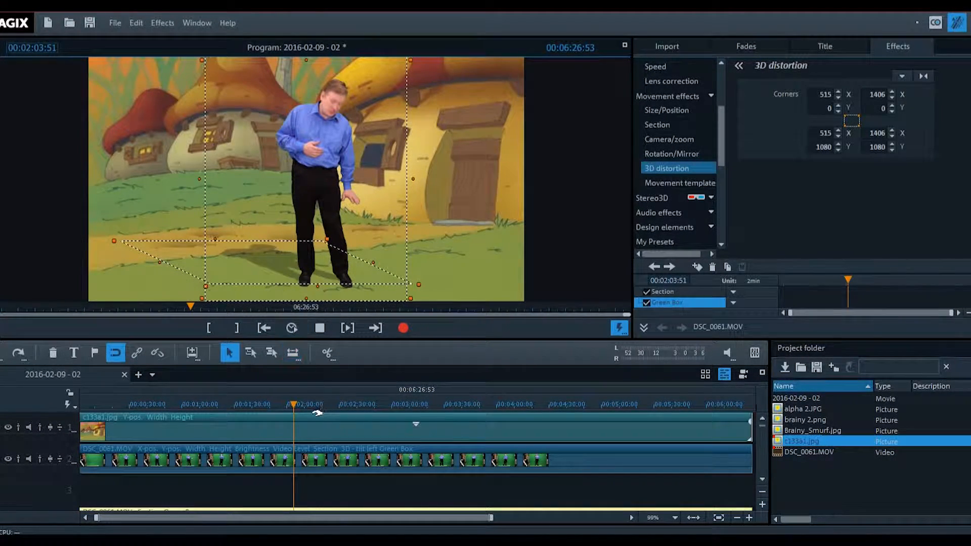
# Deselect the shadow and scrub back to about 1:25 and 0:44 to check its alignment with the feet.
pyautogui.click(305, 490)
pyautogui.moveTo(290, 404); pyautogui.dragTo(226, 407)
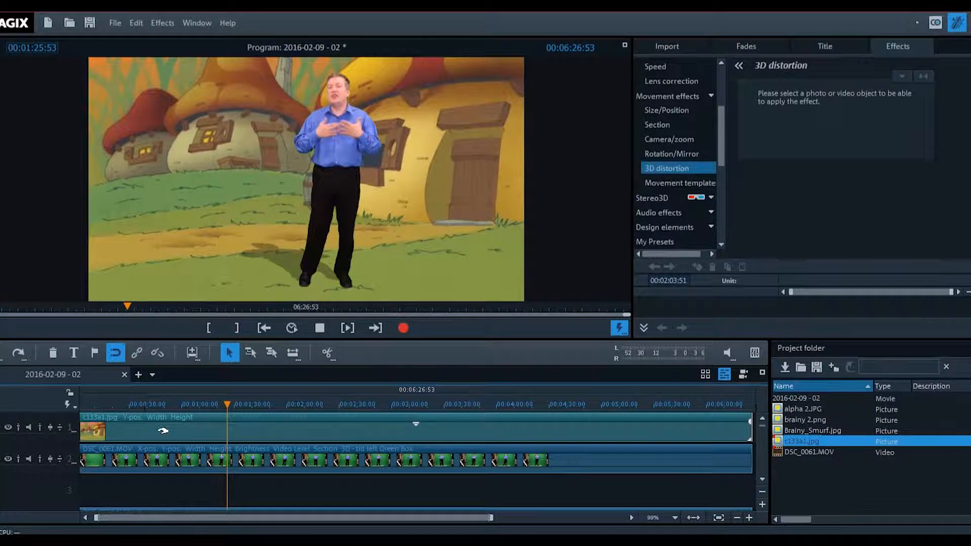
pyautogui.moveTo(224, 403); pyautogui.dragTo(153, 400)
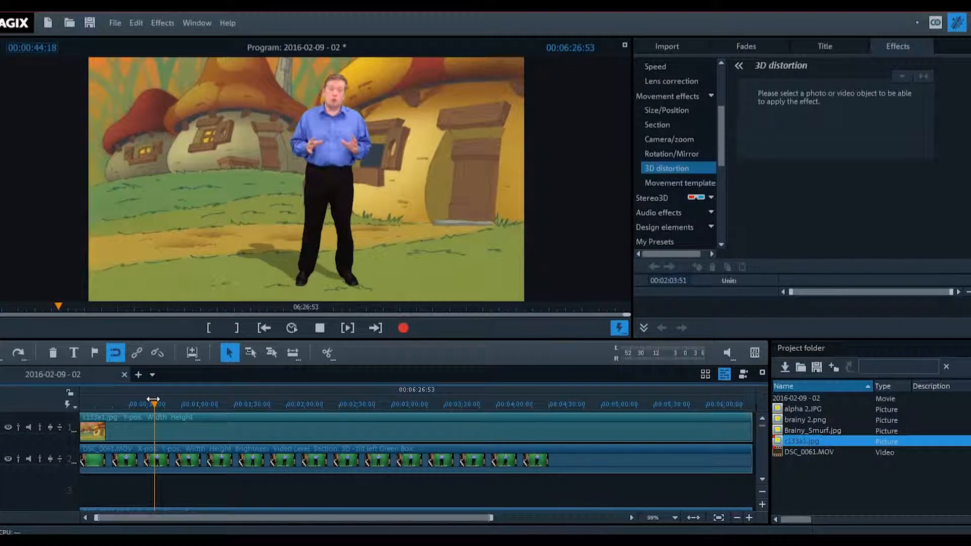
# Nudge the shadow and stretch its lower corner outward, placing the corners at about (156, 800), (1047, 800), (557, 992) and (1470, 1015).
pyautogui.click(264, 450)
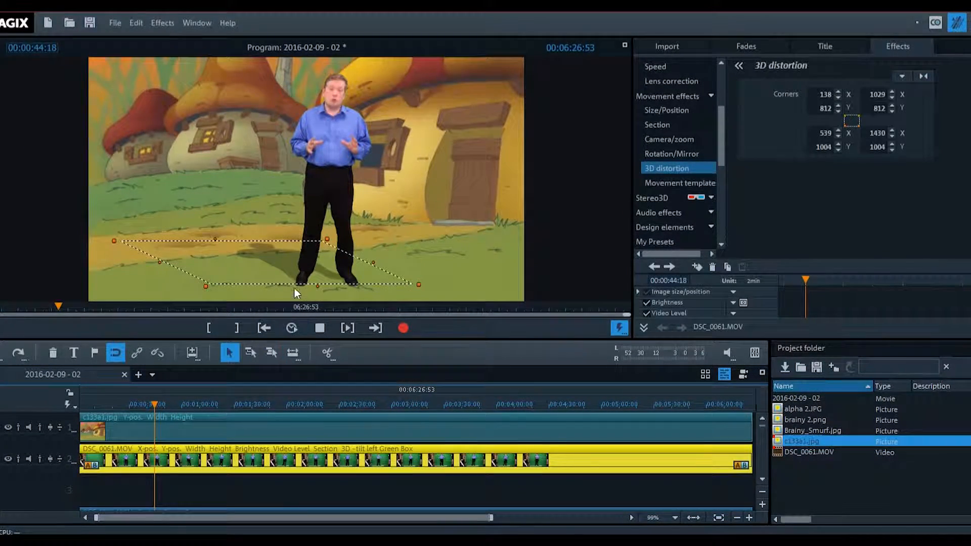
pyautogui.moveTo(288, 257); pyautogui.dragTo(289, 258)
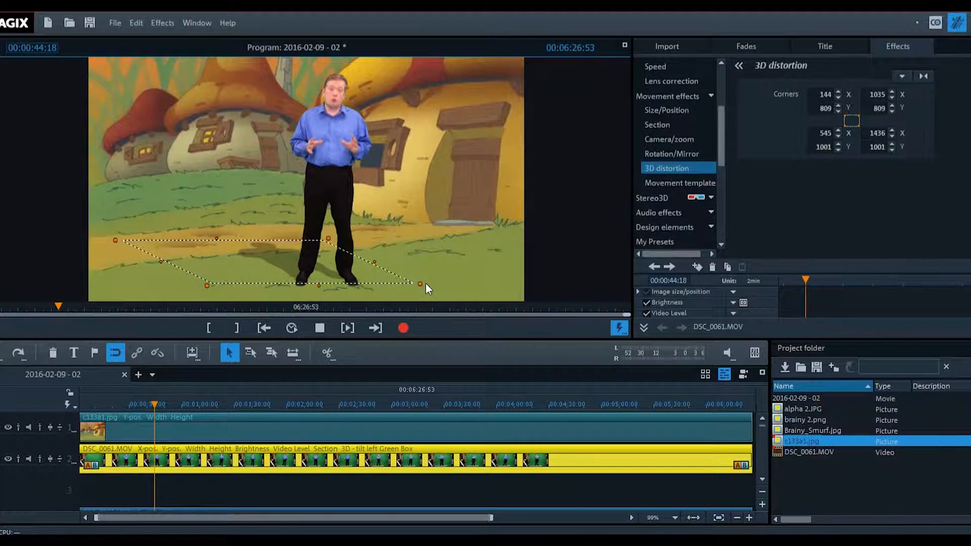
pyautogui.moveTo(420, 284); pyautogui.dragTo(426, 290)
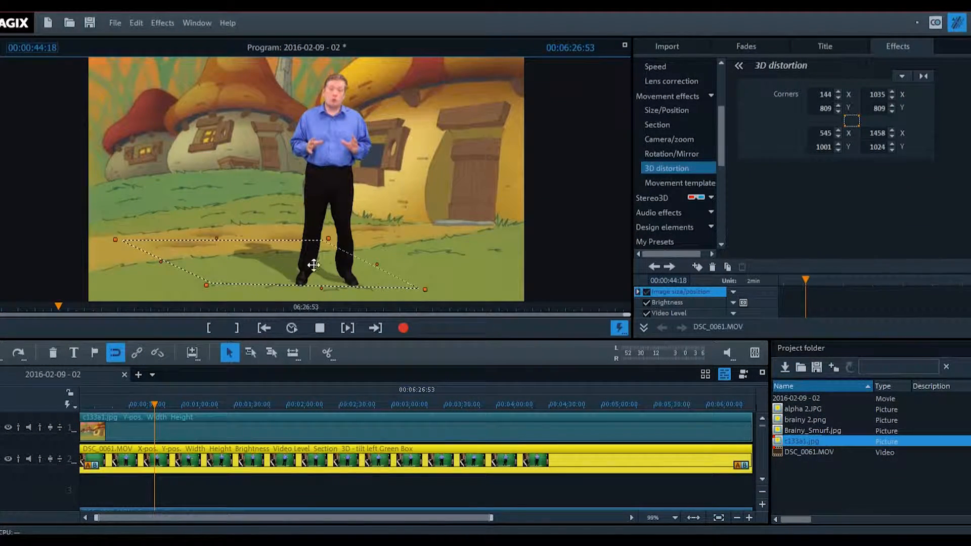
pyautogui.moveTo(283, 259); pyautogui.dragTo(287, 257)
pyautogui.click(282, 255)
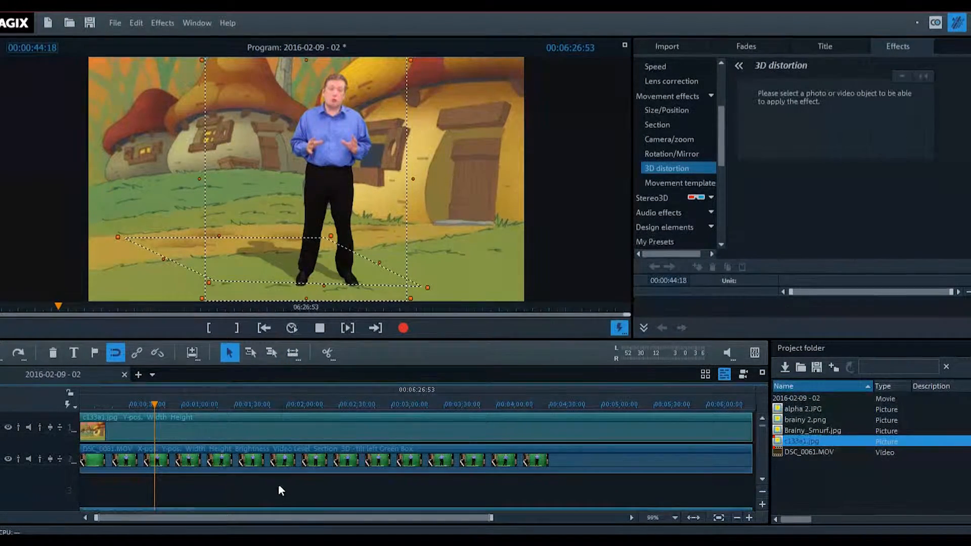
# At about 1:31, pull the shadow's lower right corner in to about (1425, 1015), nudge the shadow up slightly and scrub to check the fit.
pyautogui.moveTo(203, 405); pyautogui.dragTo(235, 402)
pyautogui.click(286, 454)
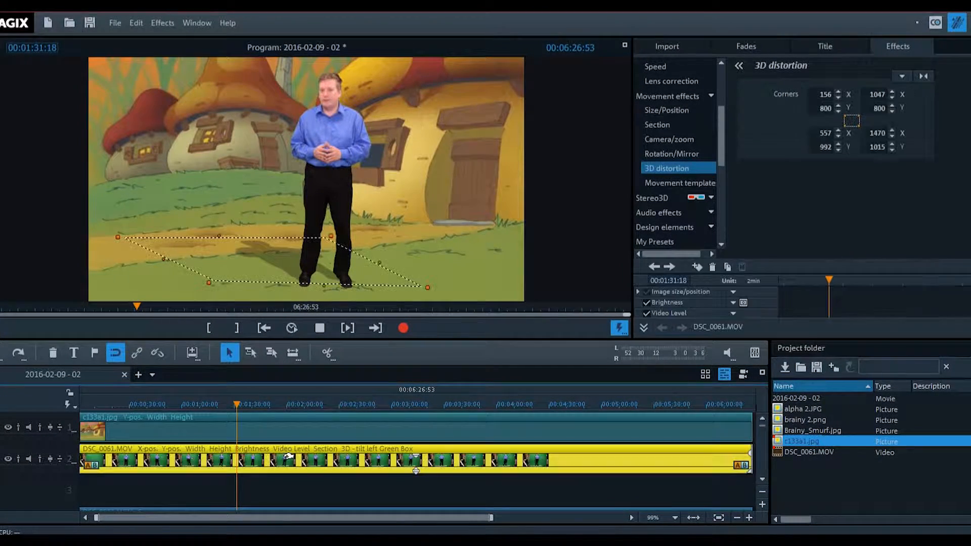
pyautogui.moveTo(426, 286); pyautogui.dragTo(417, 287)
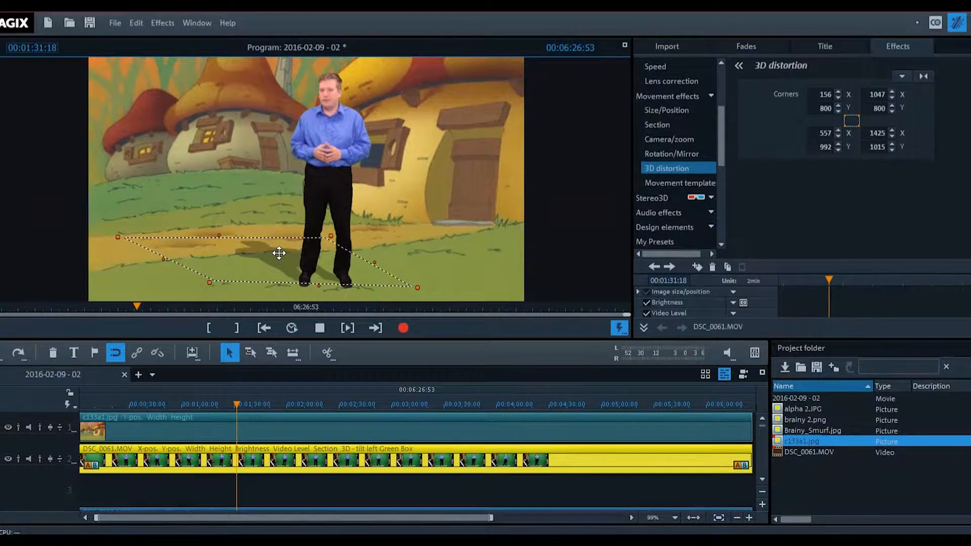
pyautogui.moveTo(278, 252); pyautogui.dragTo(279, 250)
pyautogui.moveTo(237, 404)
pyautogui.mouseDown()
pyautogui.moveTo(109, 407)
pyautogui.moveTo(508, 415)
pyautogui.moveTo(243, 405)
pyautogui.mouseUp()
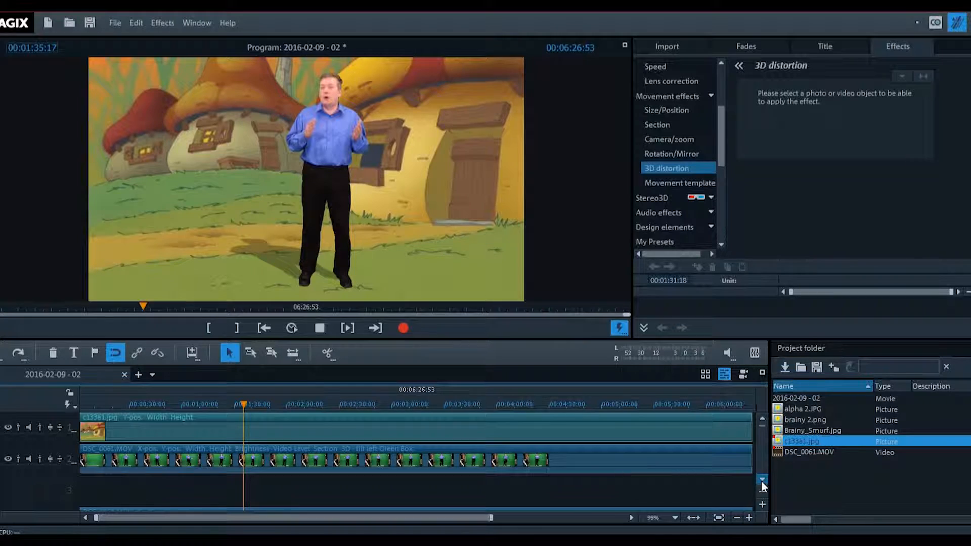
# Duplicate the original presenter clip and place the copy on track 3, aligned with the timeline start.
pyautogui.click(551, 508)
pyautogui.click(141, 23)
pyautogui.click(179, 105)
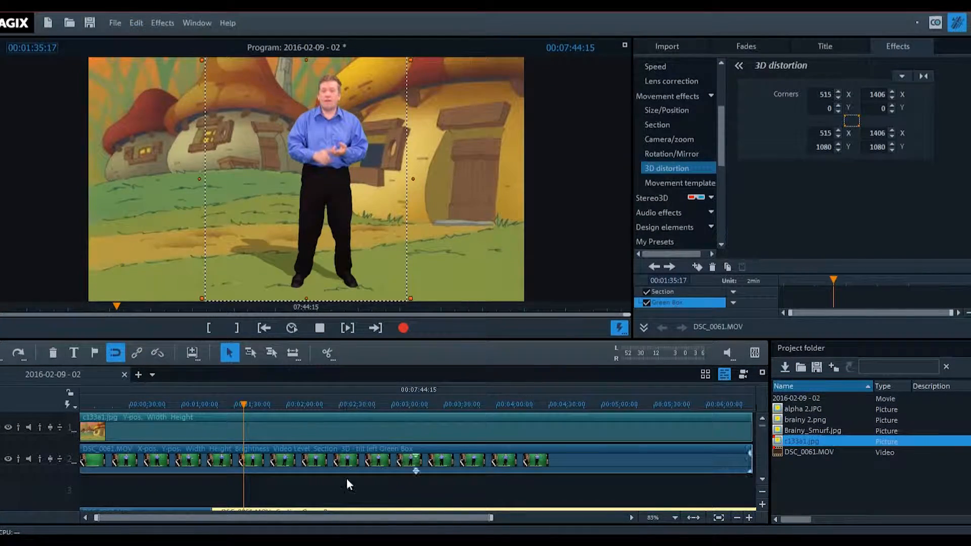
pyautogui.moveTo(342, 508); pyautogui.dragTo(343, 489)
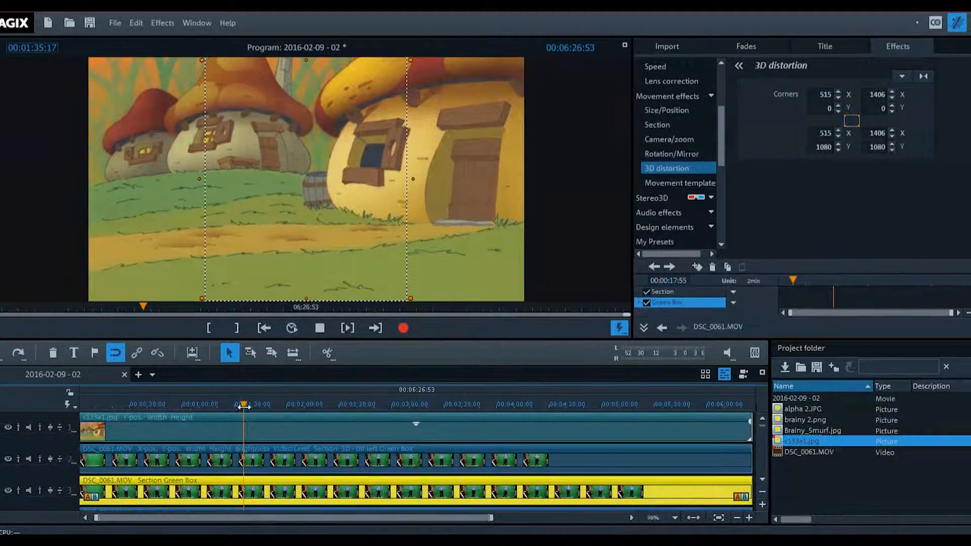
pyautogui.click(719, 73)
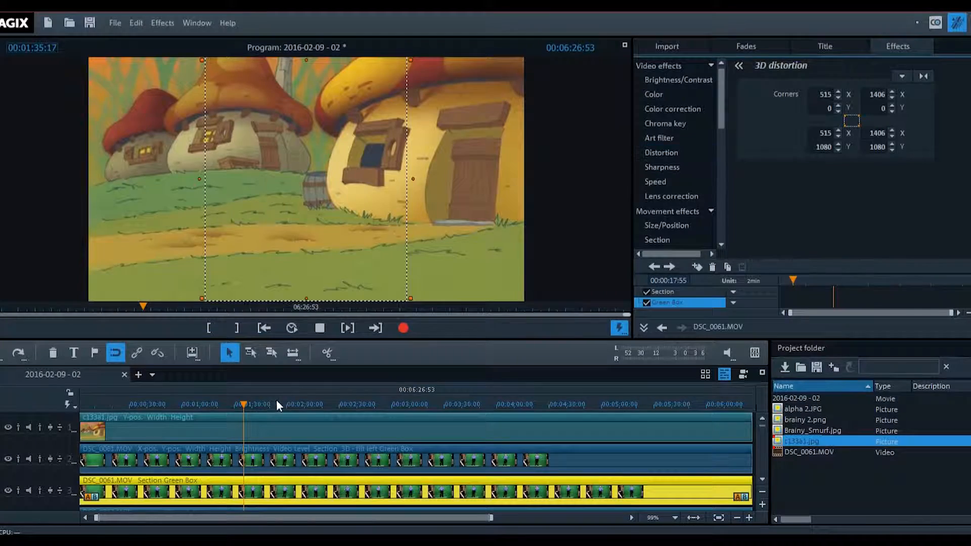
pyautogui.click(273, 428)
pyautogui.click(300, 405)
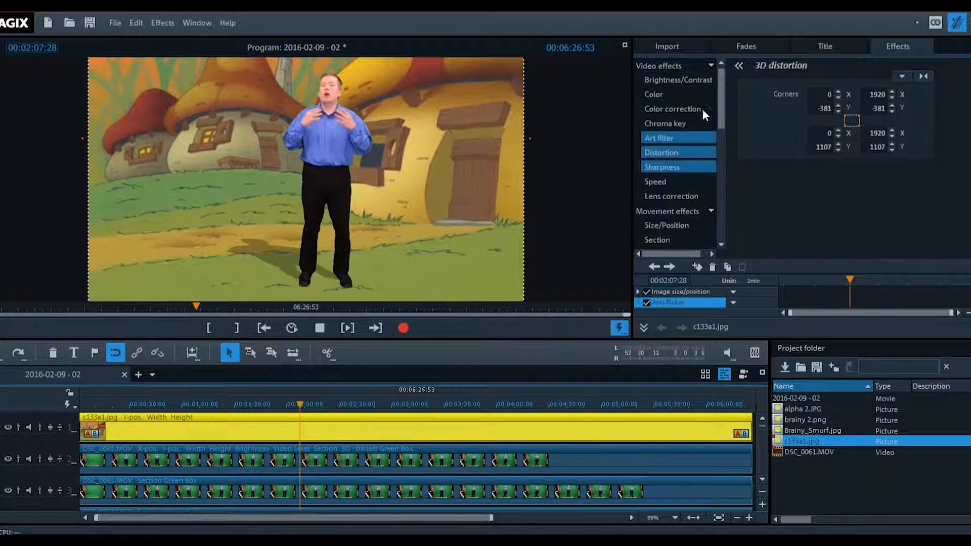
pyautogui.click(713, 84)
pyautogui.moveTo(849, 110); pyautogui.dragTo(793, 111)
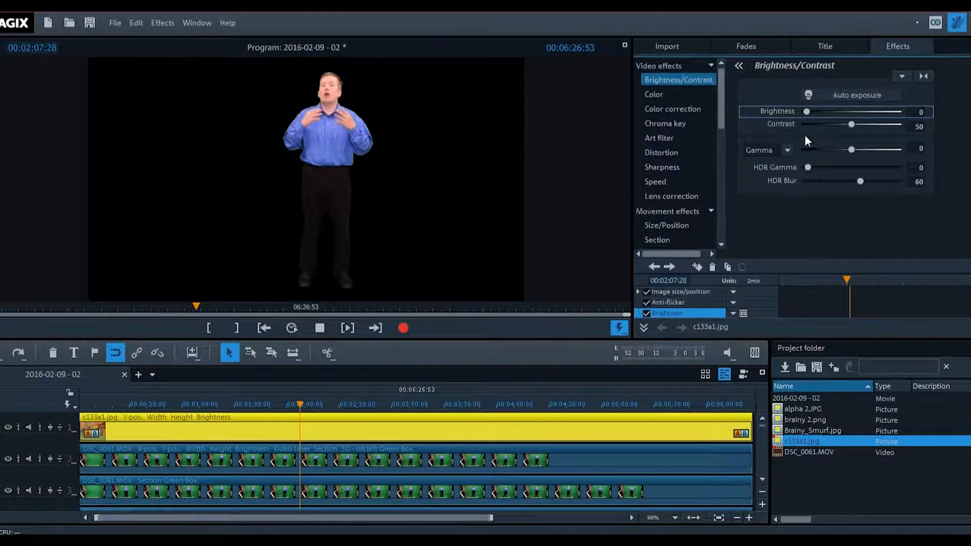
pyautogui.hotkey('ctrl', 'z')
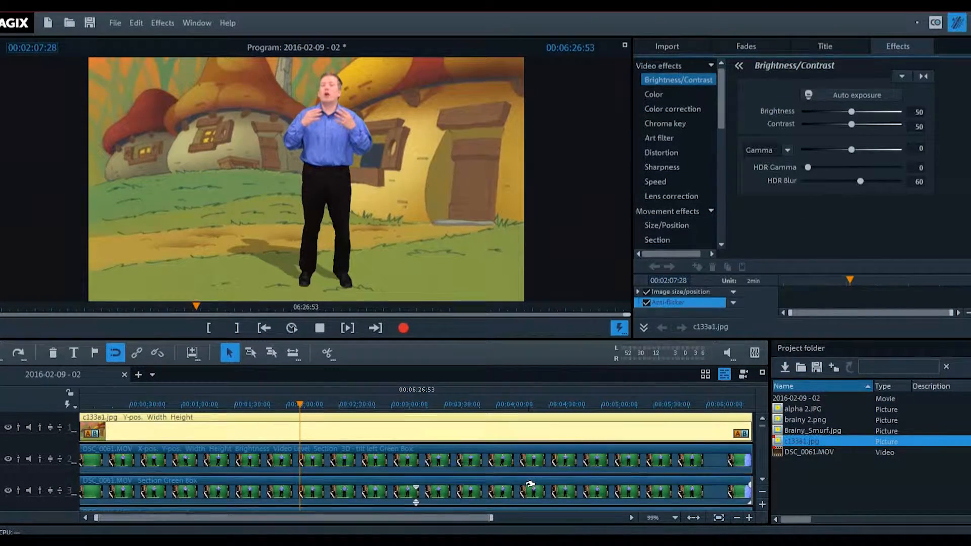
# Lower the brightness of the presenter copy on track 3 and set its chroma key video level to 30.
pyautogui.click(531, 485)
pyautogui.click(853, 111)
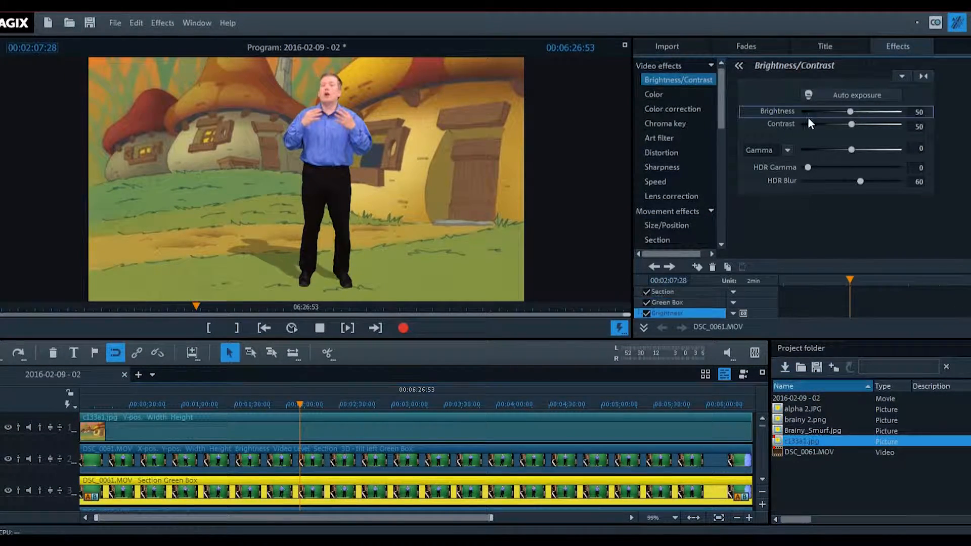
pyautogui.click(680, 124)
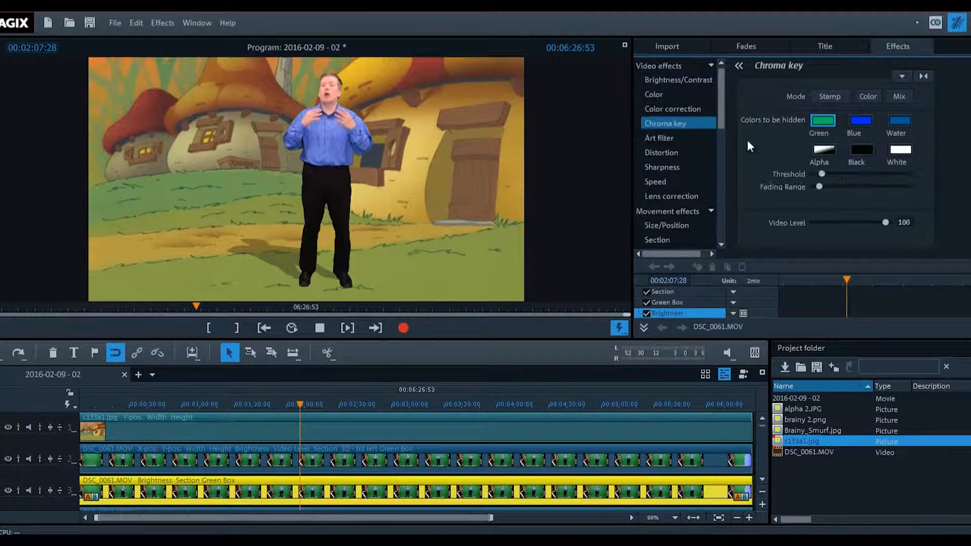
pyautogui.doubleClick(902, 223)
pyautogui.write('80')
pyautogui.press('Return')
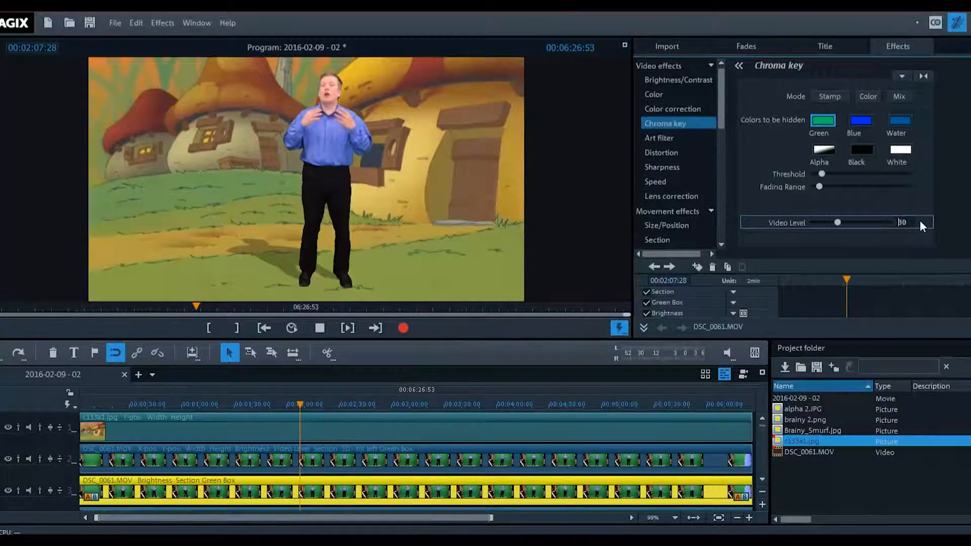
# Start editing the track 3 copy's section with free proportions and full screen turned off.
pyautogui.click(702, 239)
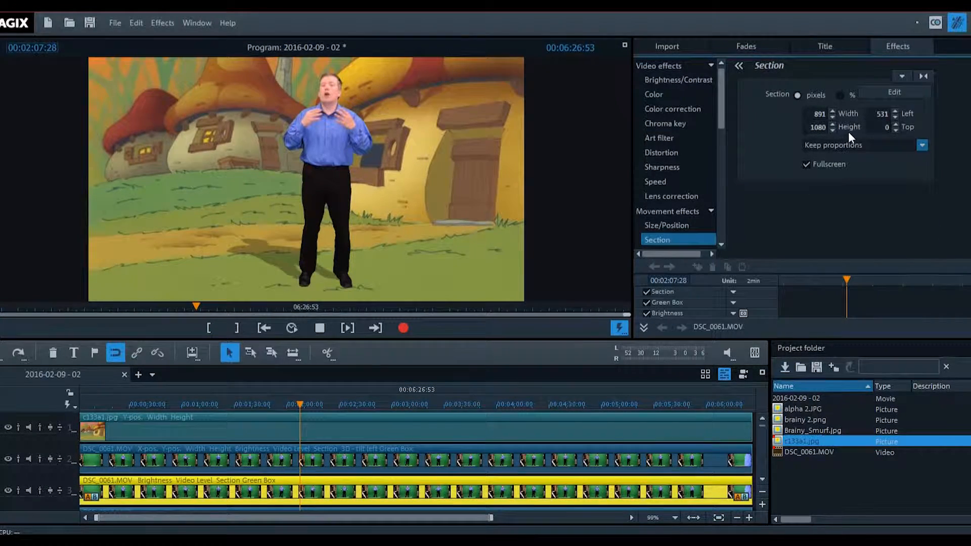
pyautogui.click(873, 145)
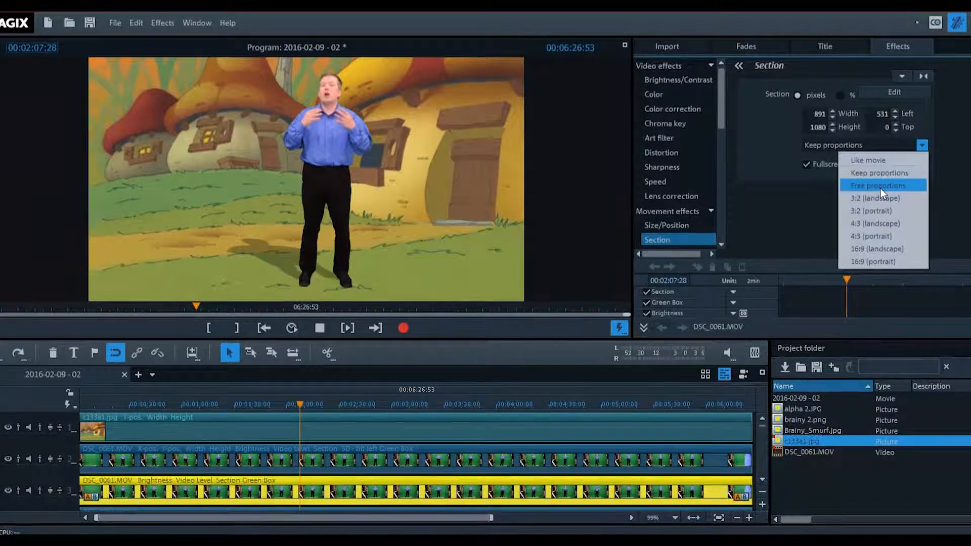
pyautogui.click(880, 187)
pyautogui.click(896, 97)
pyautogui.click(806, 164)
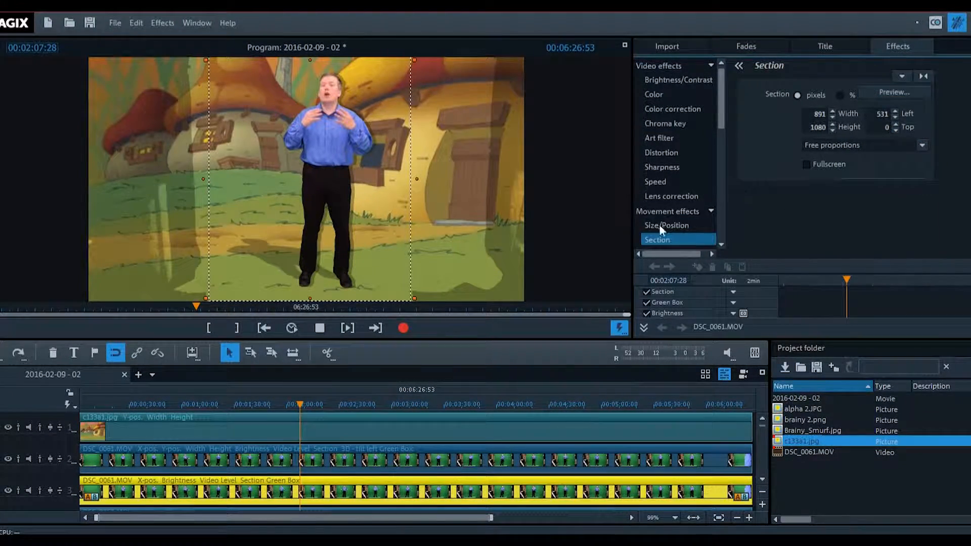
# Crop the section to a strip around the feet, about 98 pixels high starting at 949 from the top, and leave section editing.
pyautogui.moveTo(311, 296); pyautogui.dragTo(311, 289)
pyautogui.moveTo(310, 58); pyautogui.dragTo(319, 273)
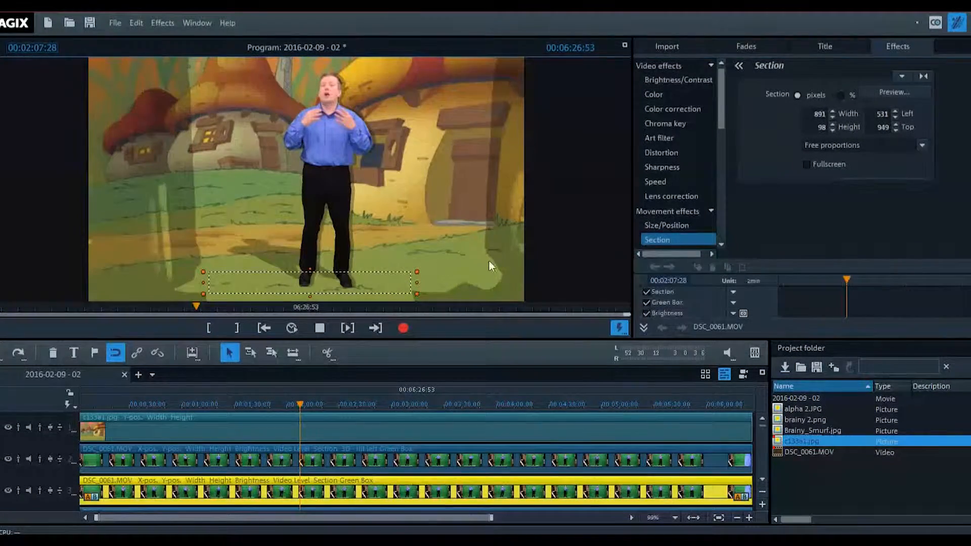
pyautogui.click(904, 92)
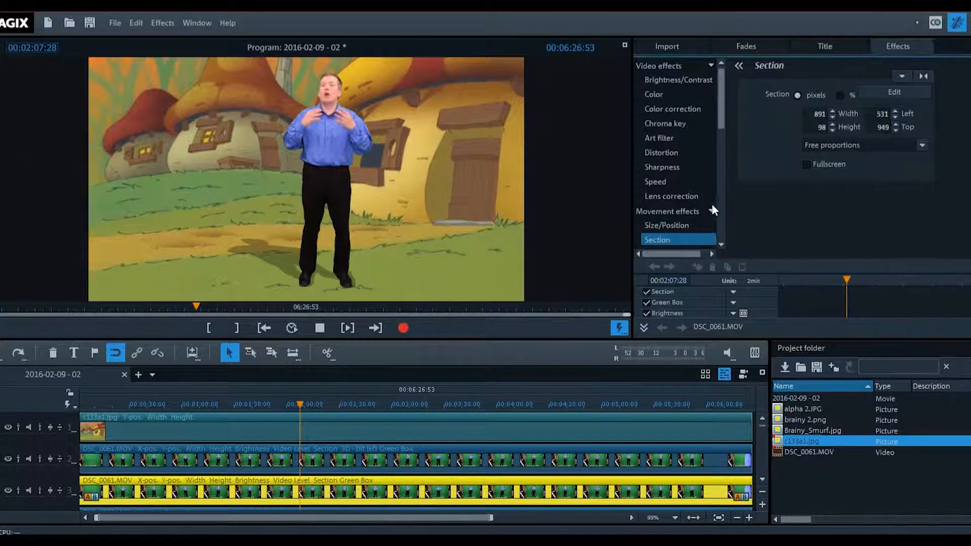
# Squash the track 3 foot-shadow strip to 70 pixels high without maintaining proportions and place it about 507 from the left and 971 from the top.
pyautogui.click(668, 225)
pyautogui.moveTo(370, 278); pyautogui.dragTo(364, 280)
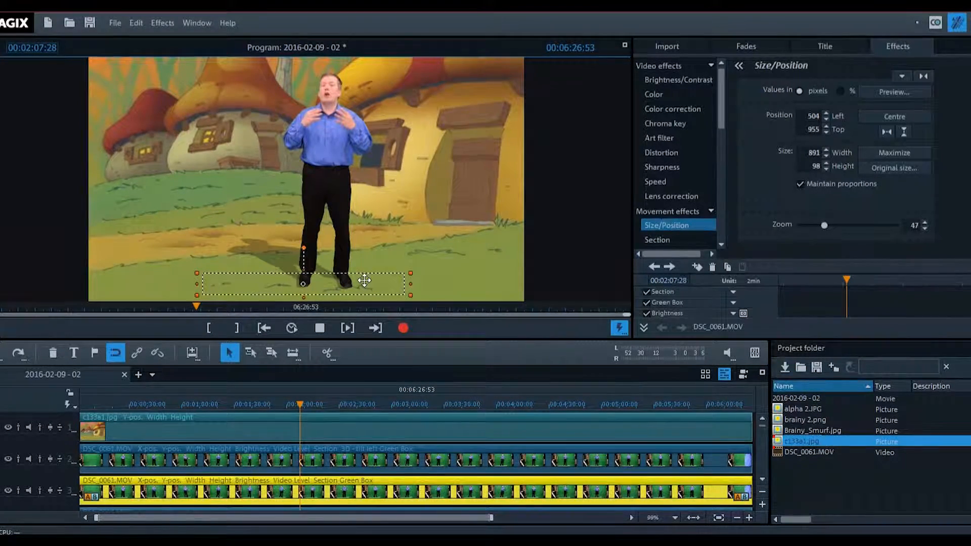
pyautogui.moveTo(304, 269); pyautogui.dragTo(304, 273)
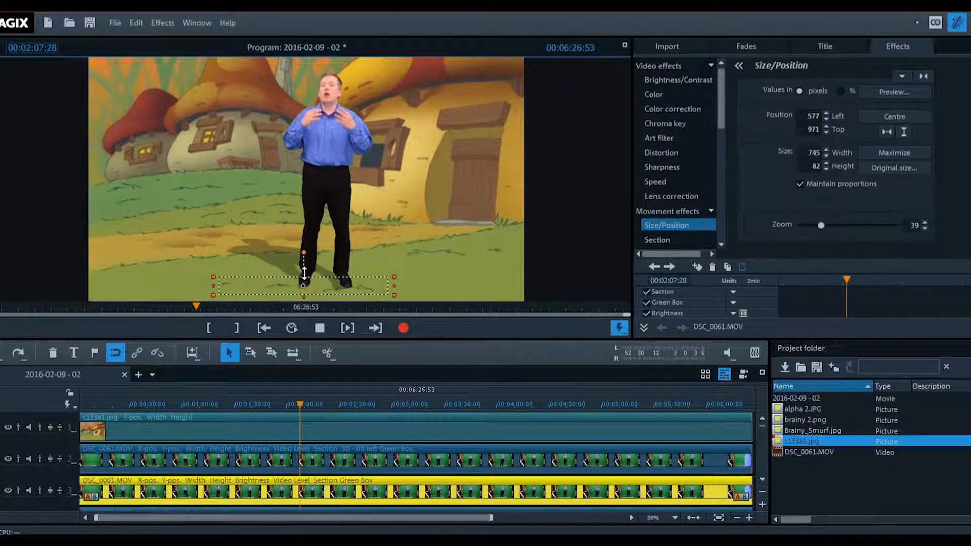
pyautogui.hotkey('ctrl', 'z')
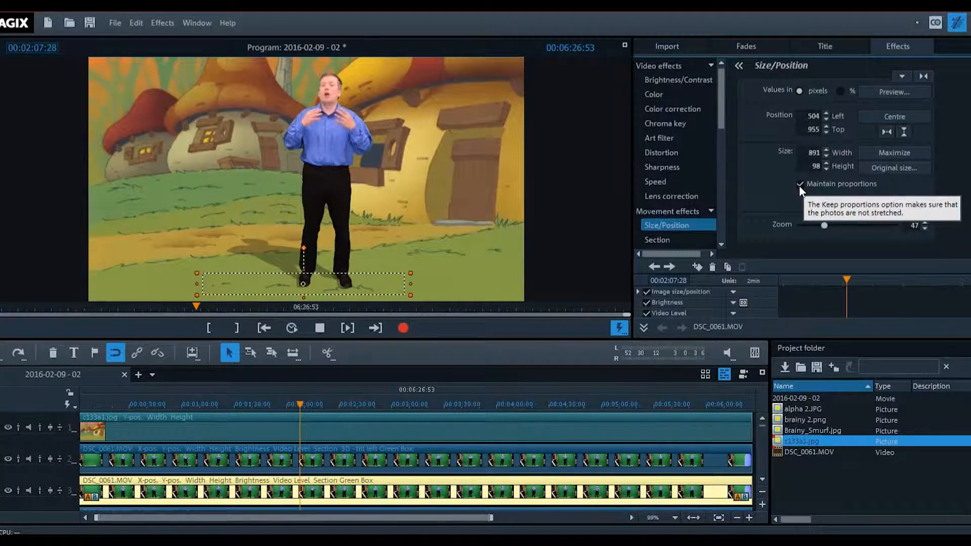
pyautogui.click(799, 185)
pyautogui.moveTo(304, 273); pyautogui.dragTo(304, 277)
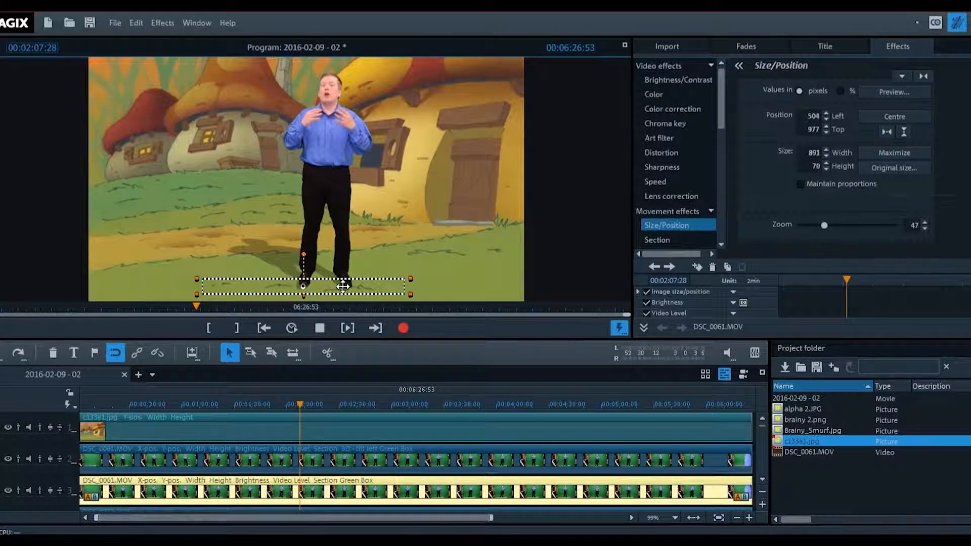
pyautogui.moveTo(354, 290); pyautogui.dragTo(354, 287)
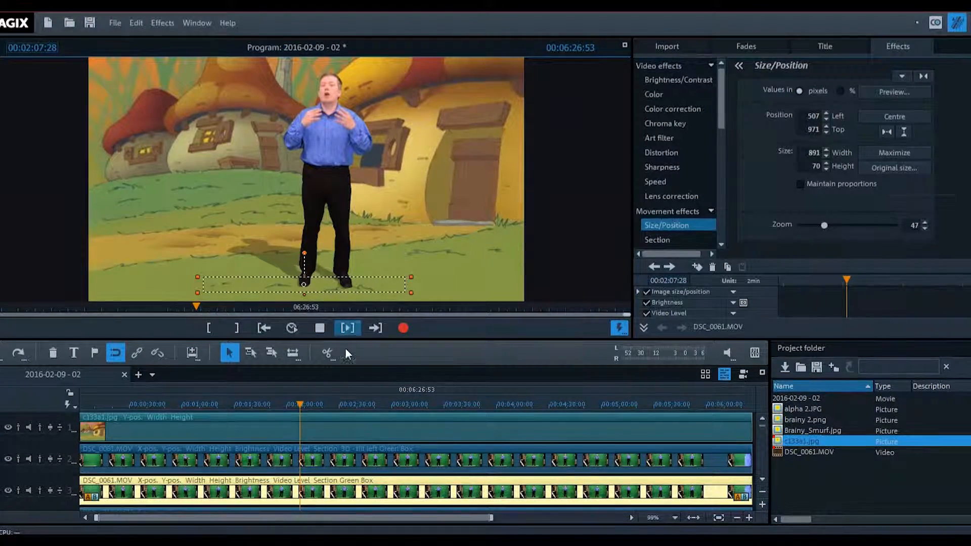
# Check the shadow at other moments and move the track 2 body shadow to about 168 from the left and 782 from the top.
pyautogui.moveTo(269, 404); pyautogui.dragTo(236, 406)
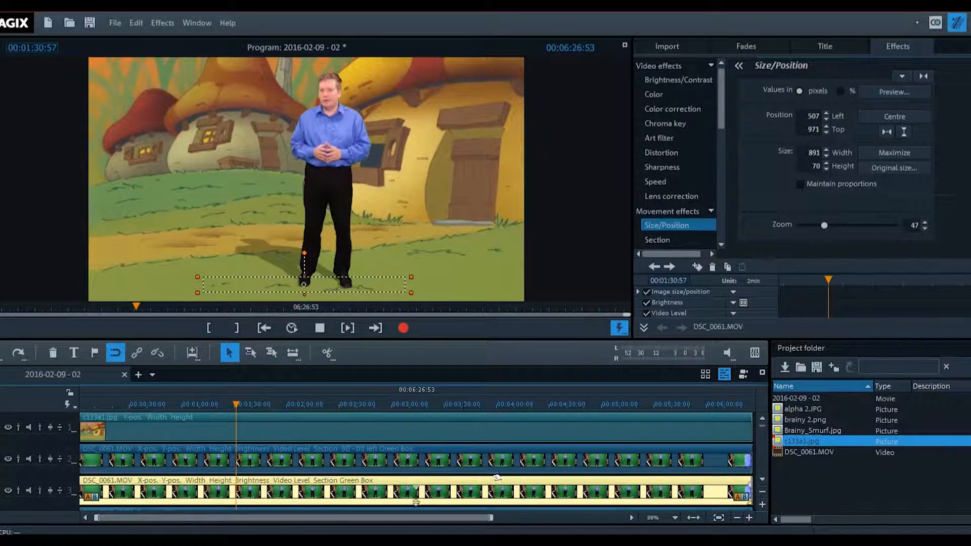
pyautogui.click(754, 460)
pyautogui.moveTo(236, 405); pyautogui.dragTo(373, 415)
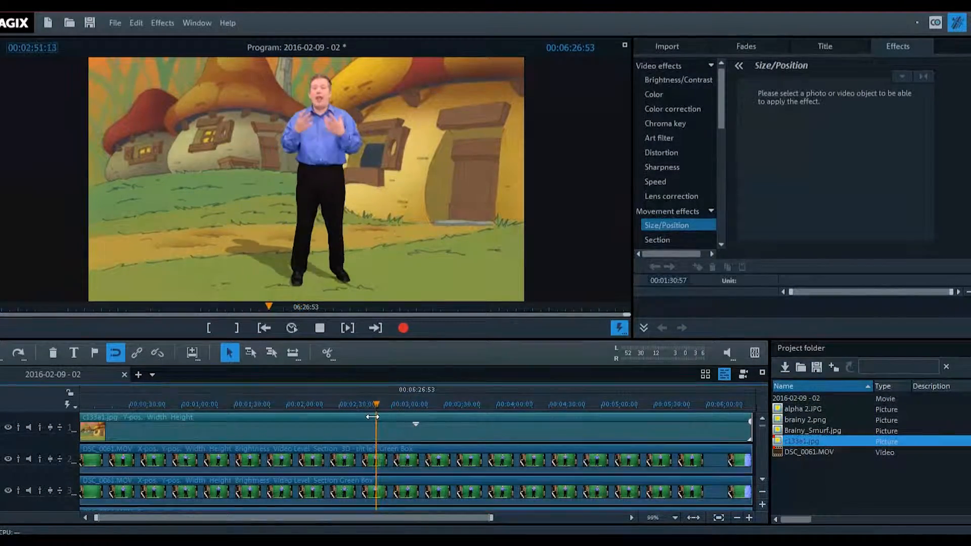
pyautogui.click(330, 462)
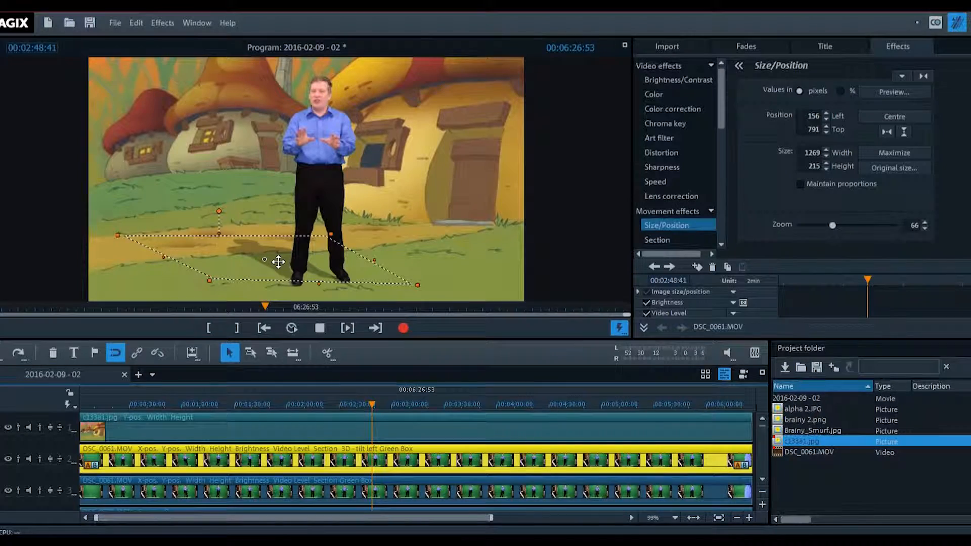
pyautogui.moveTo(278, 262); pyautogui.dragTo(281, 260)
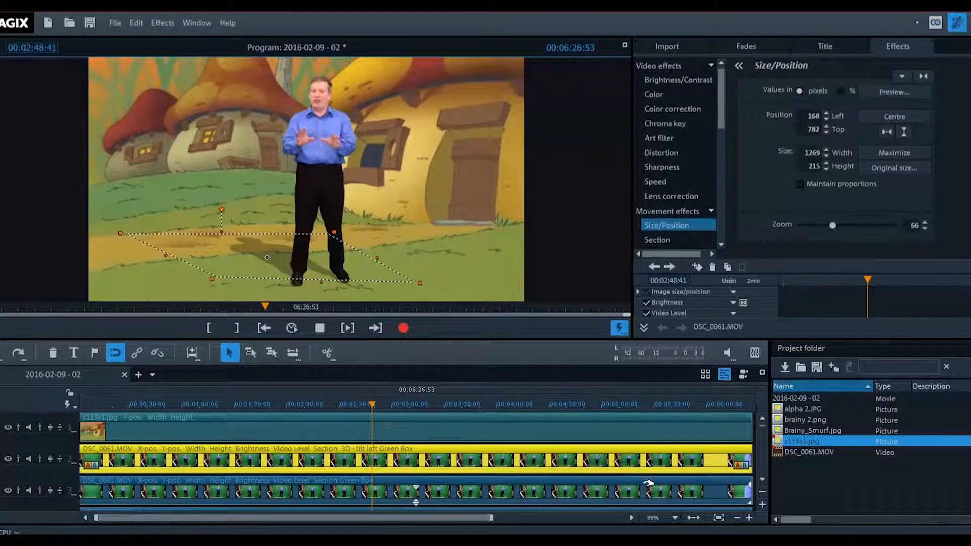
pyautogui.click(755, 475)
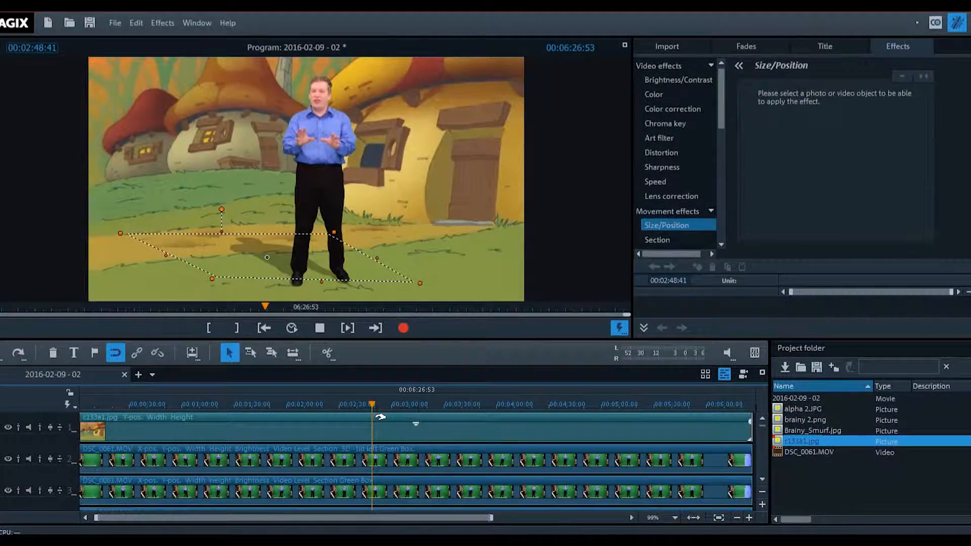
# Place the picture brainy 2.png on track 6, below the presenter clip, starting at 00:02:15:25.
pyautogui.moveTo(375, 405); pyautogui.dragTo(313, 397)
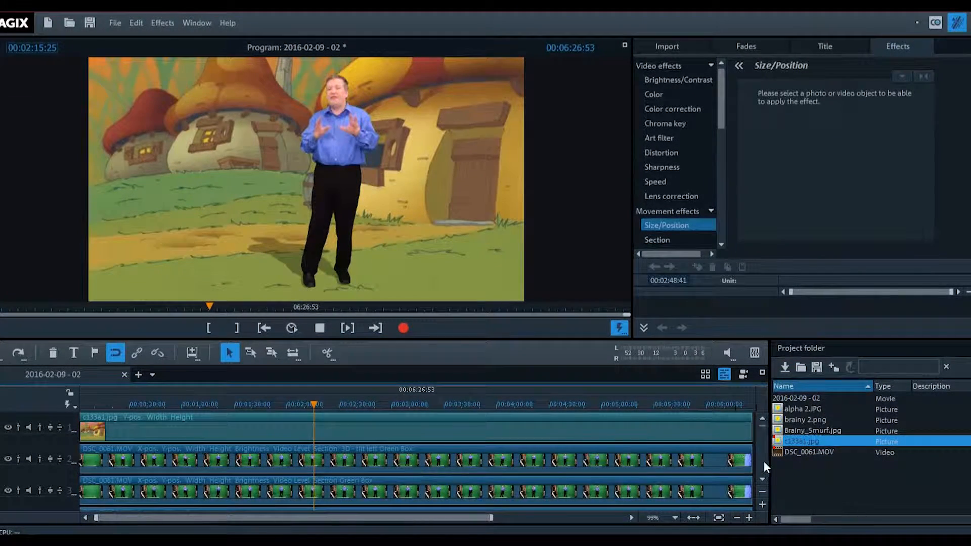
pyautogui.click(766, 480)
pyautogui.click(766, 481)
pyautogui.click(765, 481)
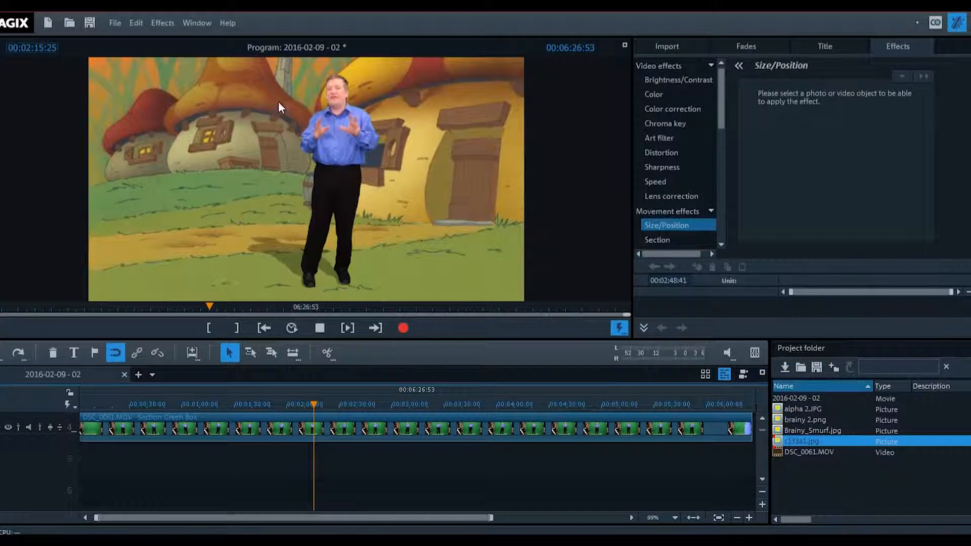
pyautogui.moveTo(792, 421); pyautogui.dragTo(322, 488)
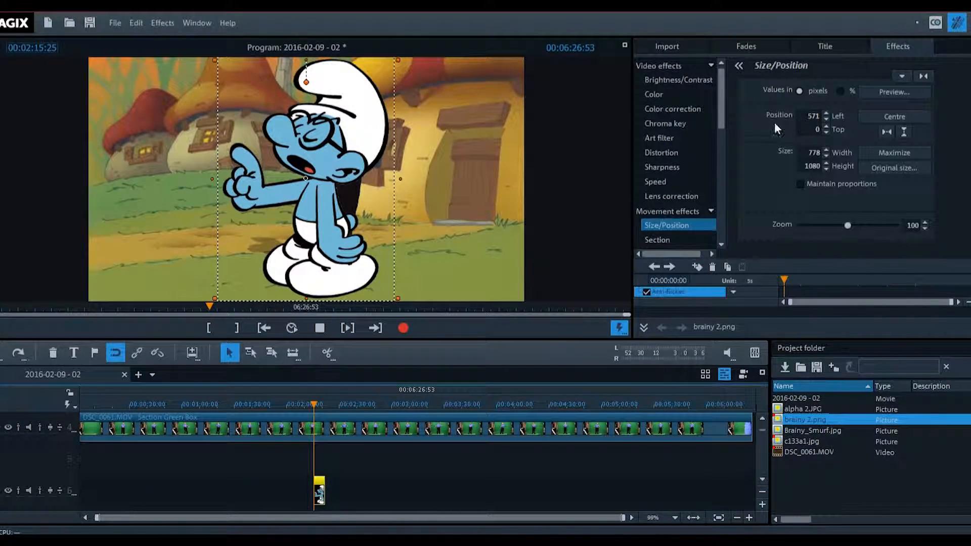
# Scale the Smurf picture proportionally to about 159 by 220 pixels and stand it on the ground beside the presenter's feet.
pyautogui.click(798, 184)
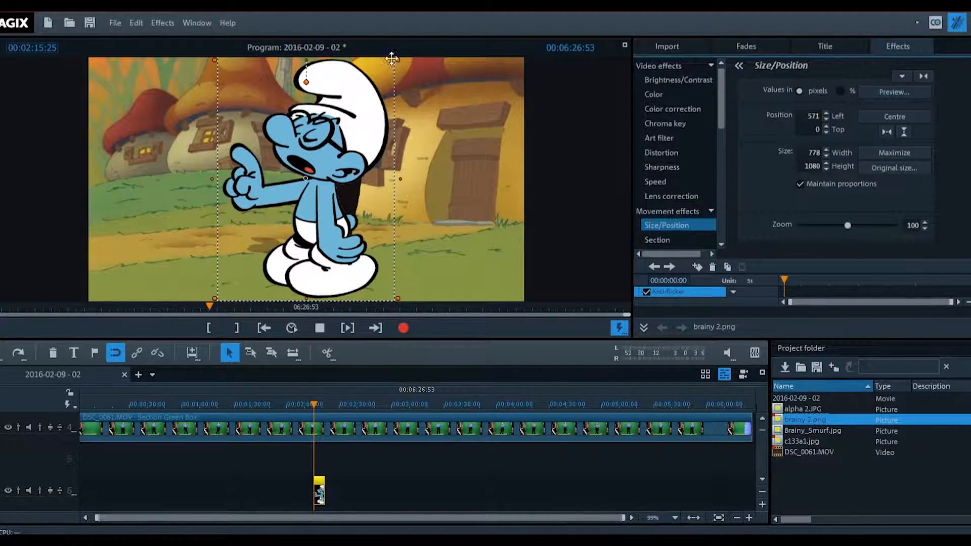
pyautogui.moveTo(397, 59); pyautogui.dragTo(269, 267)
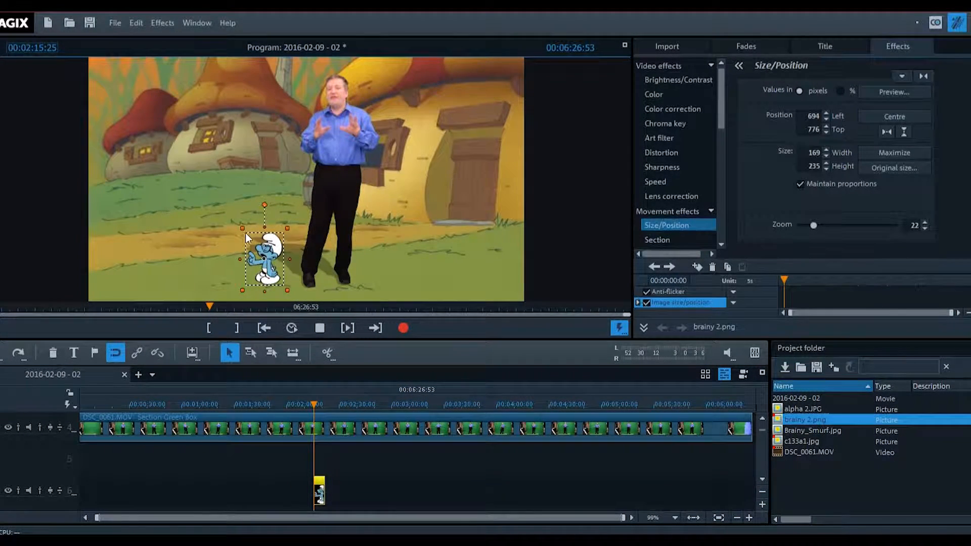
pyautogui.moveTo(265, 225); pyautogui.dragTo(265, 228)
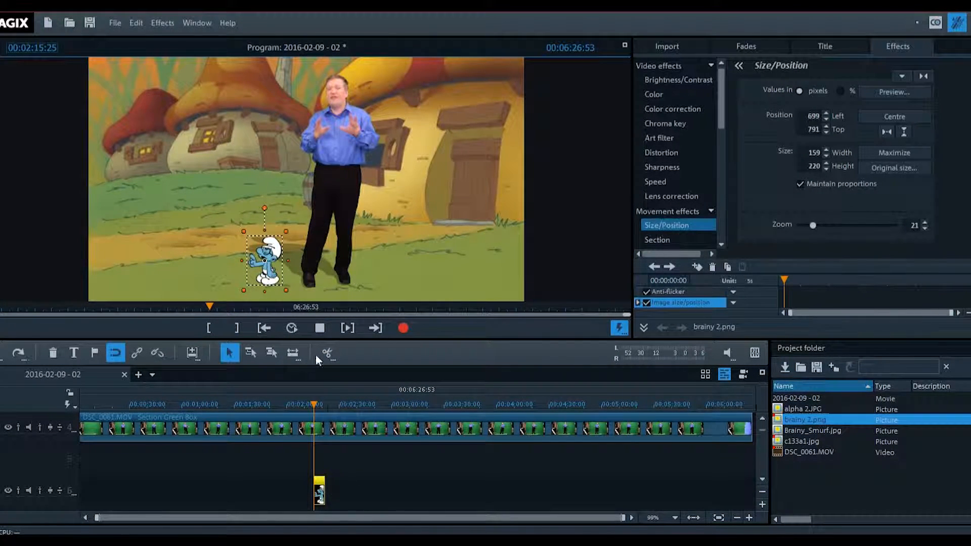
# Extend the display duration of the brainy 2.png object to about two minutes.
pyautogui.rightClick(318, 491)
pyautogui.click(411, 238)
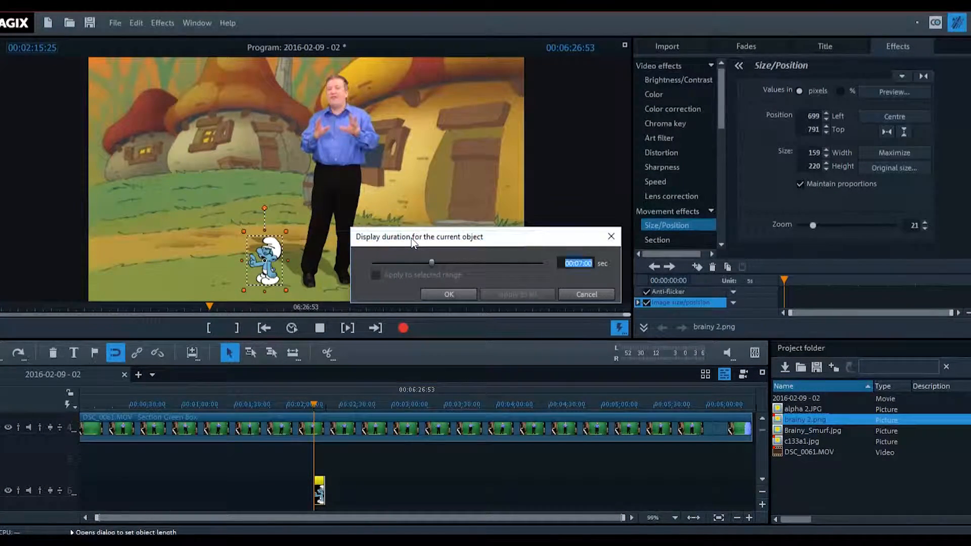
pyautogui.press('Down')
pyautogui.press('Down')
pyautogui.press('Down')
pyautogui.press('Down')
pyautogui.press('Down')
pyautogui.press('Return')
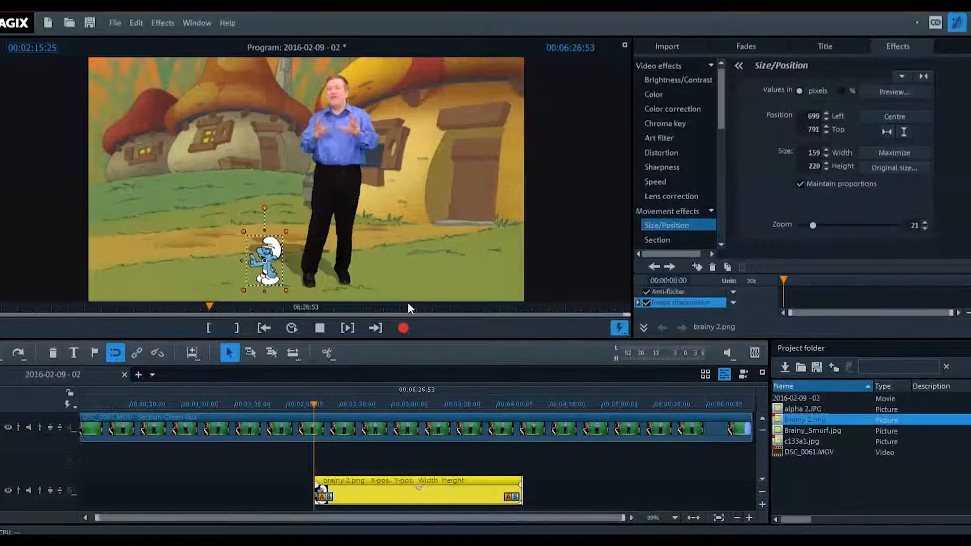
# Duplicate the brainy 2.png object and place the copy on track 5, aligned with the original's start.
pyautogui.click(136, 30)
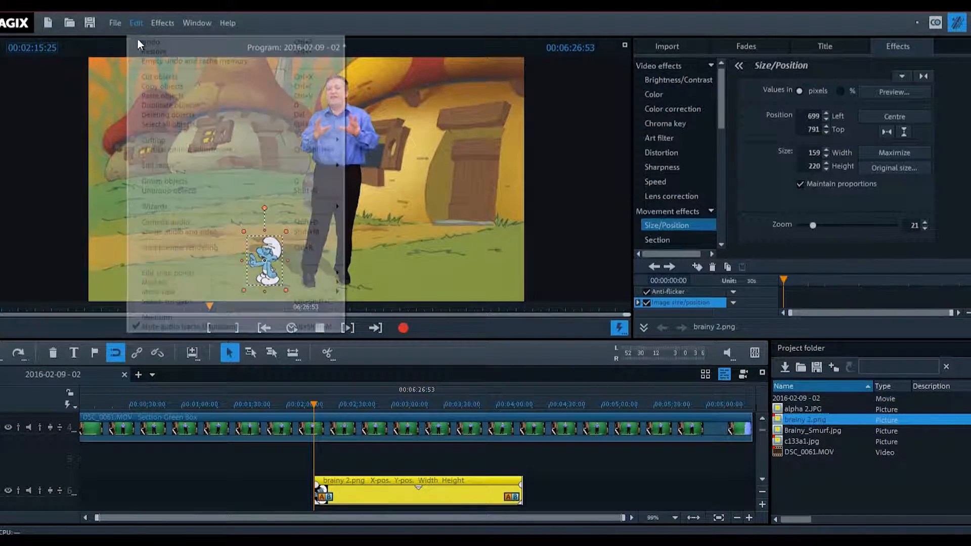
pyautogui.click(172, 105)
pyautogui.moveTo(450, 488); pyautogui.dragTo(407, 460)
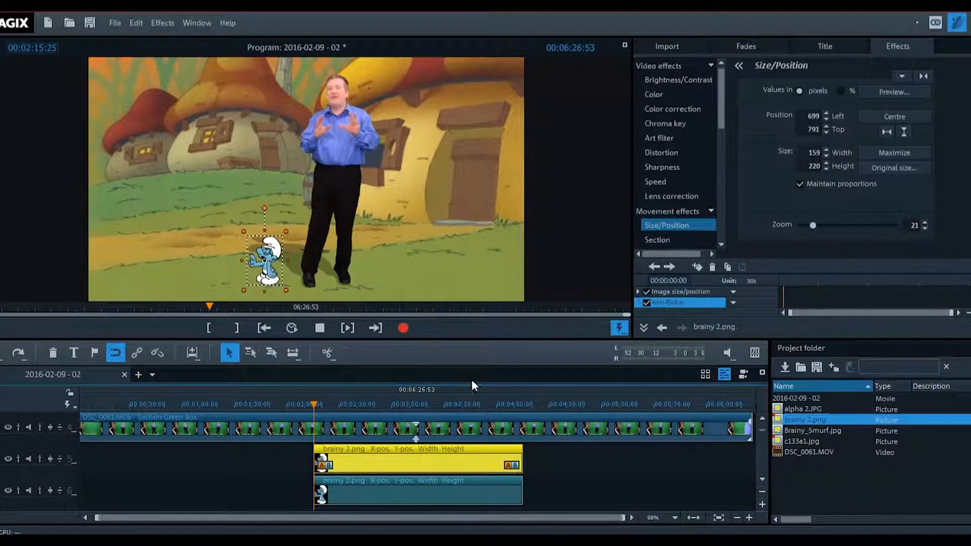
# Set the brightness of the track 5 Smurf copy to 0 and its chroma key video level to 30.
pyautogui.click(678, 80)
pyautogui.moveTo(850, 111); pyautogui.dragTo(765, 120)
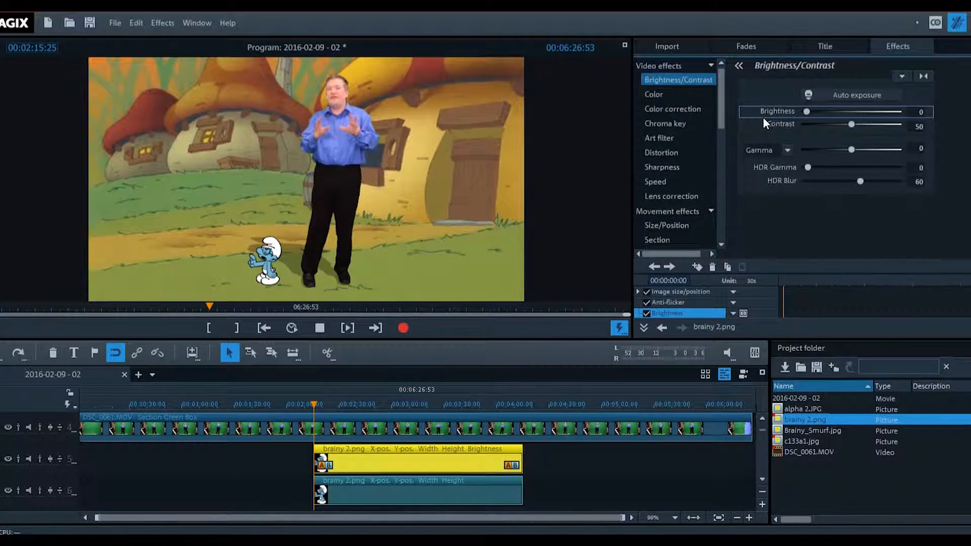
pyautogui.click(696, 122)
pyautogui.click(911, 221)
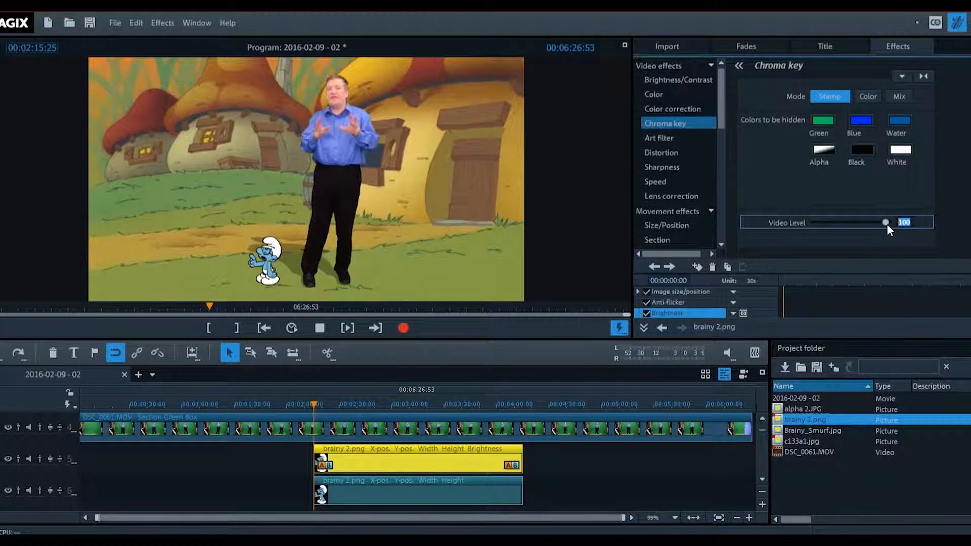
pyautogui.write('30')
# Distort the Smurf copy in 3D into a slanted ground shadow, with upper corners at about 584, 932 and 743, 932, and deselect it.
pyautogui.click(720, 211)
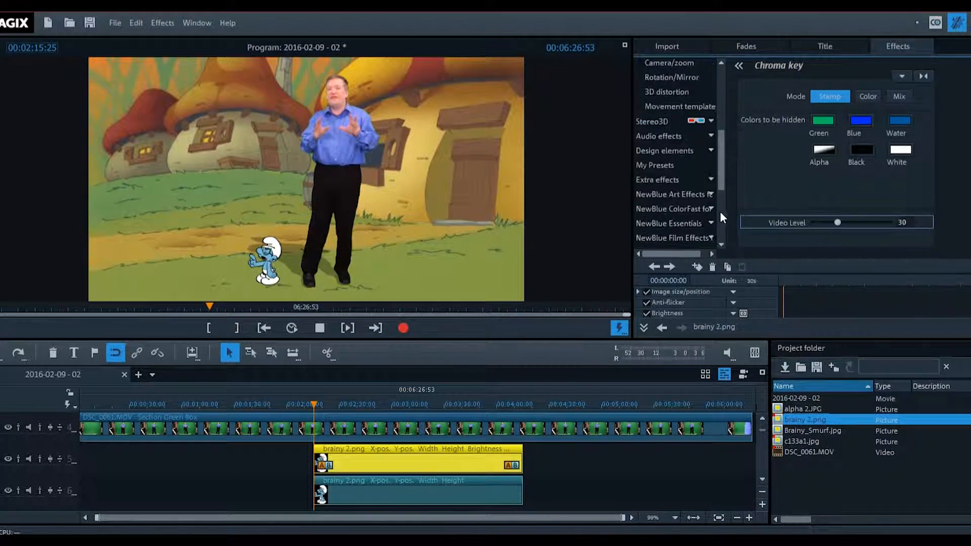
pyautogui.click(693, 89)
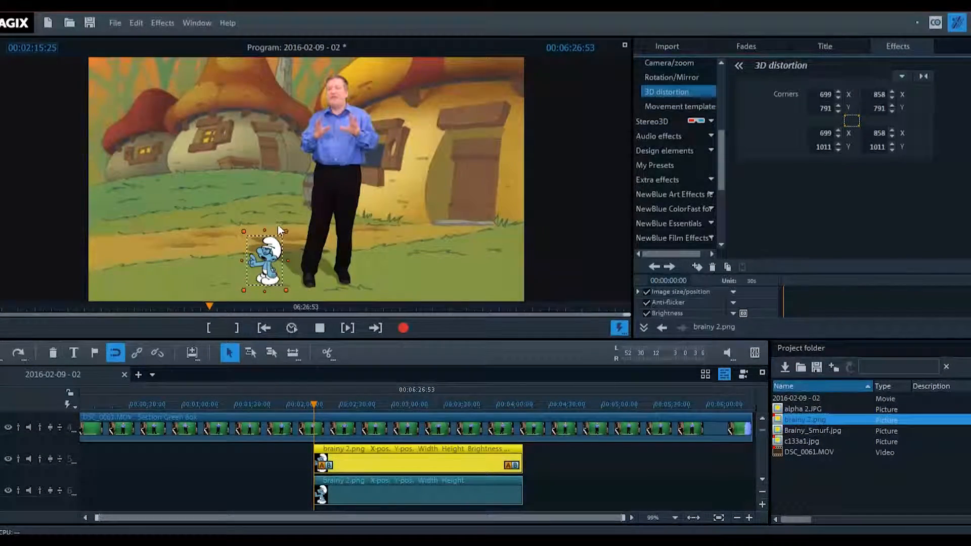
pyautogui.click(250, 240)
pyautogui.moveTo(250, 240); pyautogui.dragTo(233, 264)
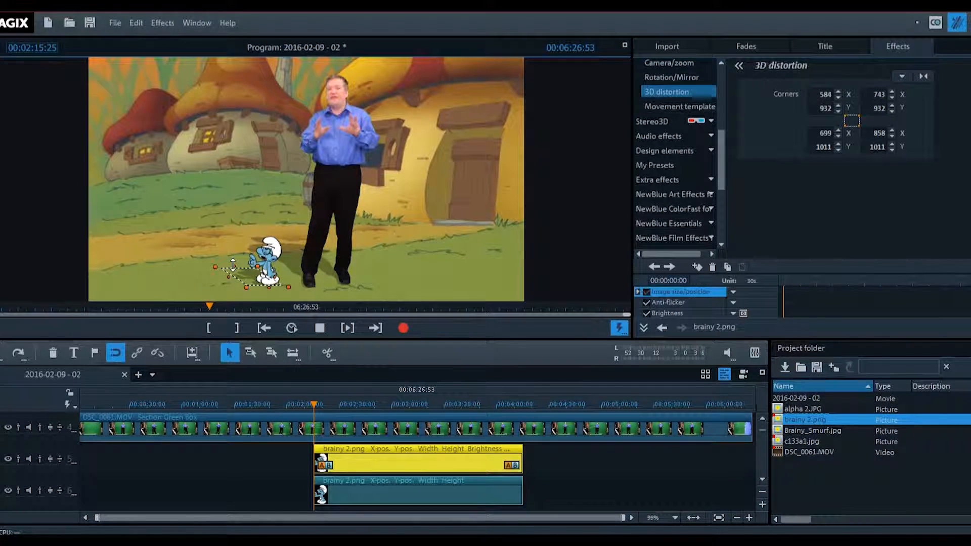
pyautogui.click(613, 472)
# Scrub through the timeline and review all tracks to examine how the presenter's and the Smurf's shadows look at different moments.
pyautogui.moveTo(358, 403); pyautogui.dragTo(405, 399)
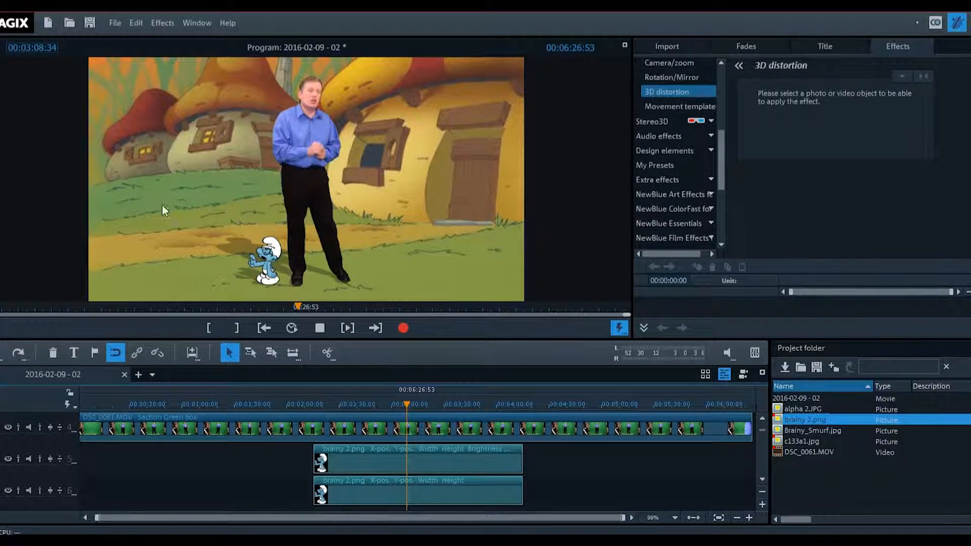
pyautogui.click(421, 400)
pyautogui.click(382, 400)
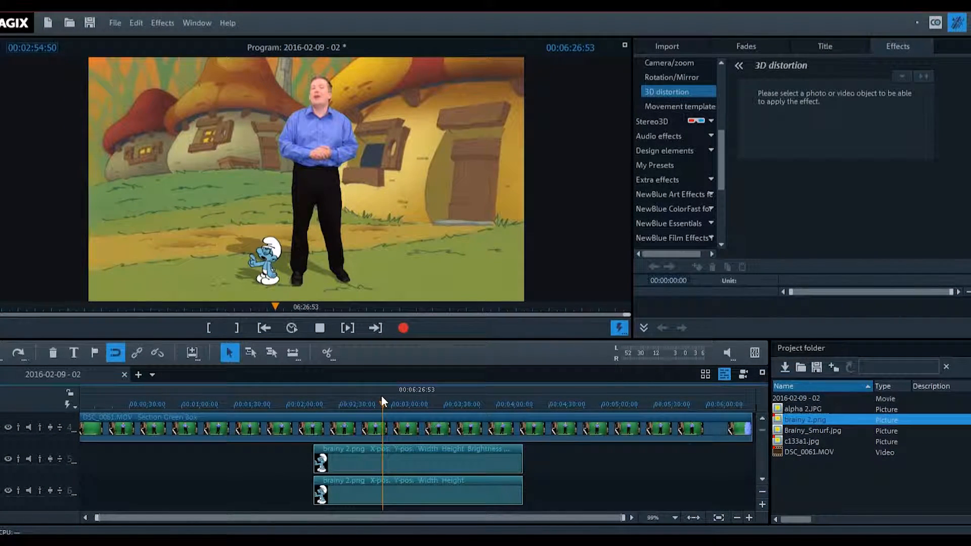
pyautogui.click(380, 408)
pyautogui.moveTo(377, 405); pyautogui.dragTo(409, 391)
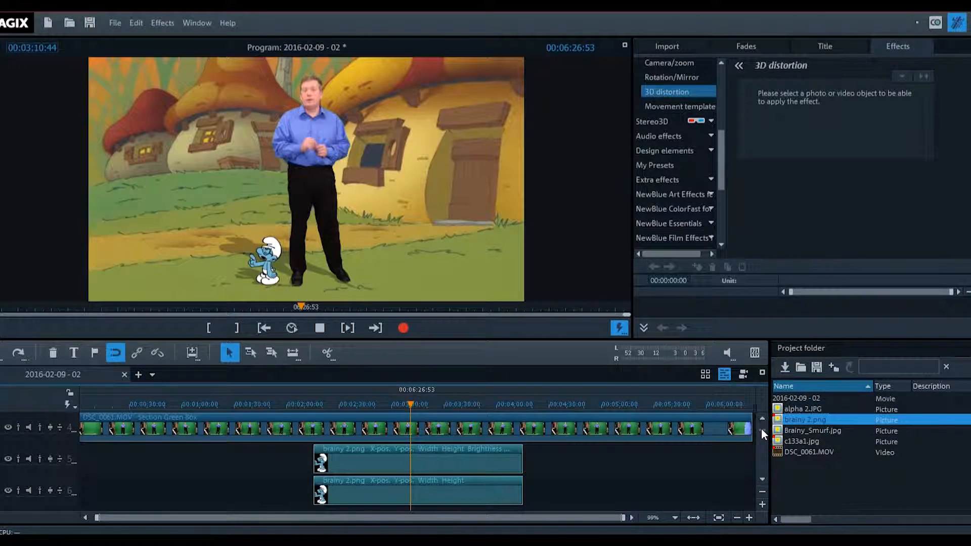
pyautogui.scroll(3, 762, 427)
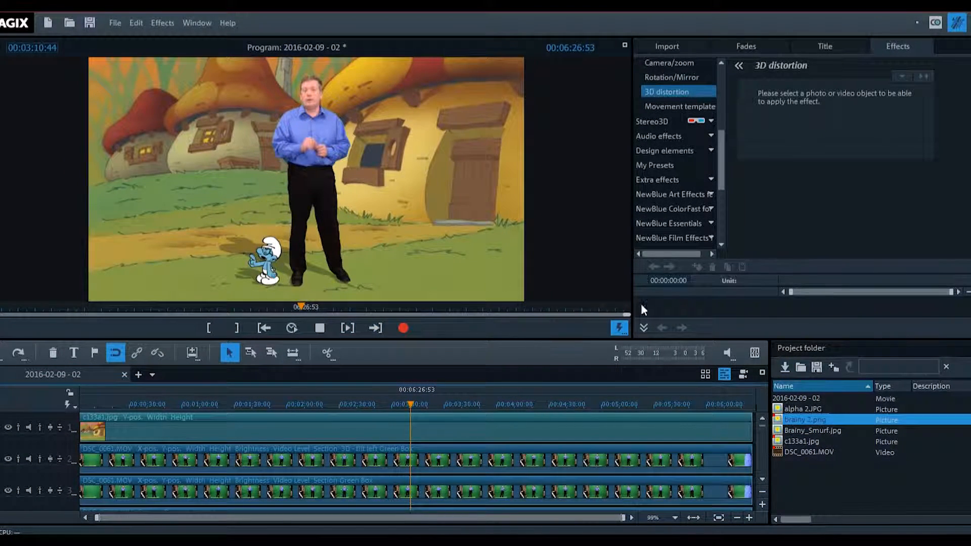
pyautogui.scroll(5, 716, 94)
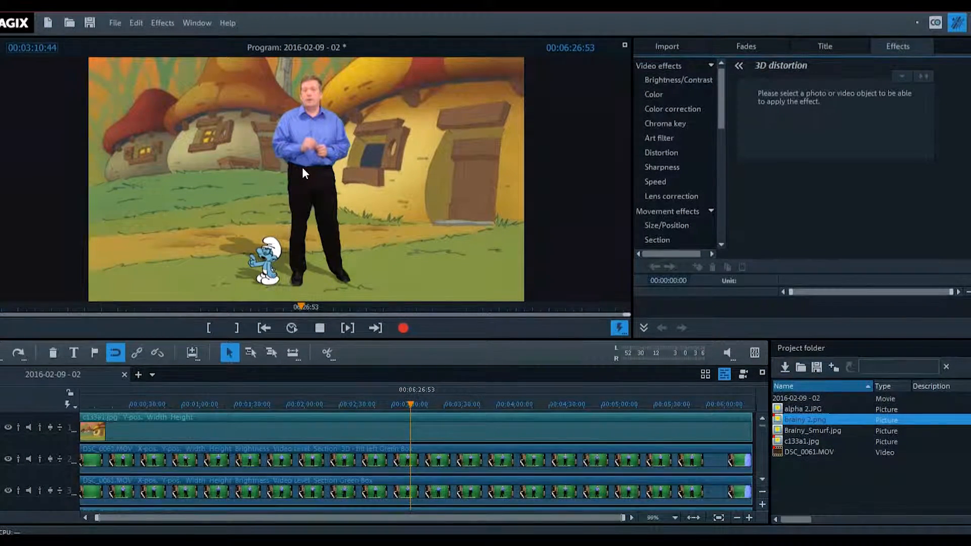
pyautogui.moveTo(400, 404); pyautogui.dragTo(236, 407)
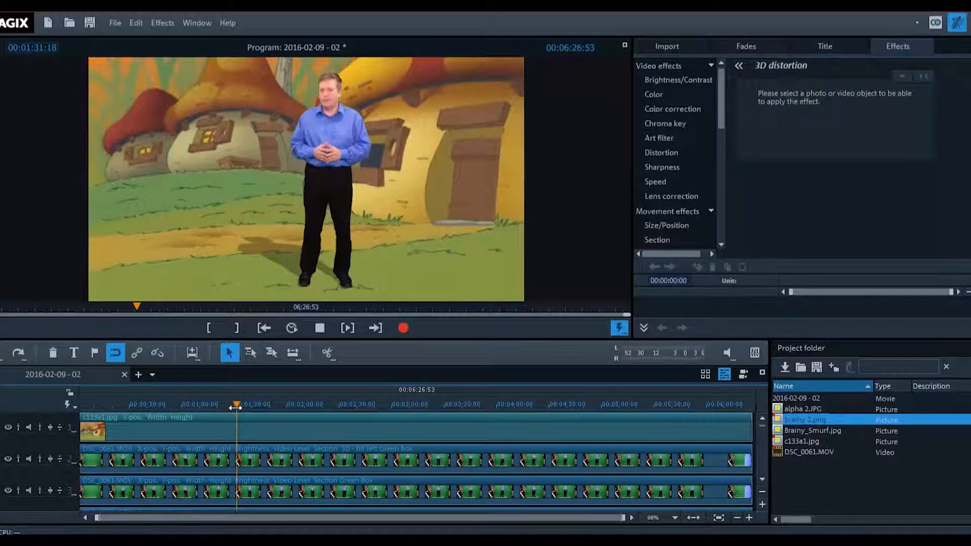